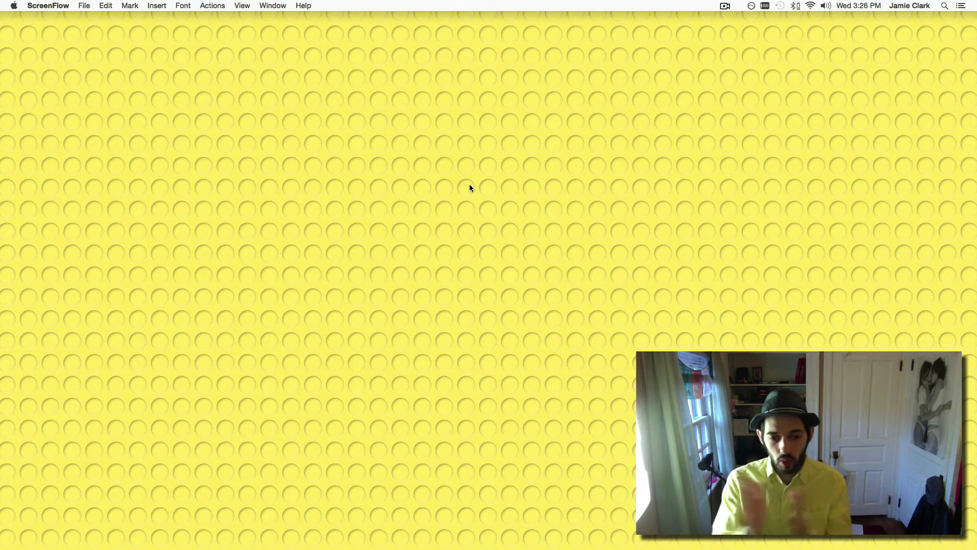
Launch Soundflowerbed by searching 'sound' in Spotlight.
key(super+space)
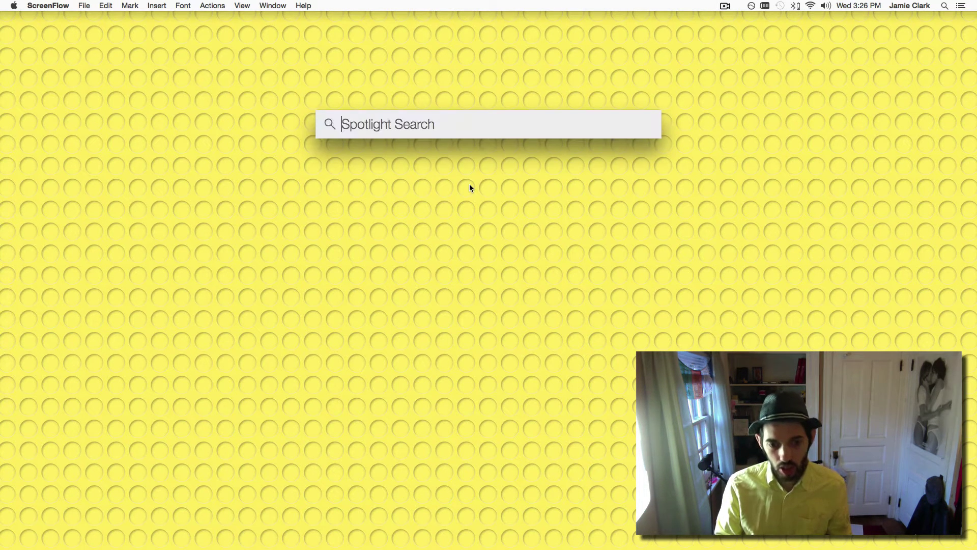
text(sound)
key(Return)
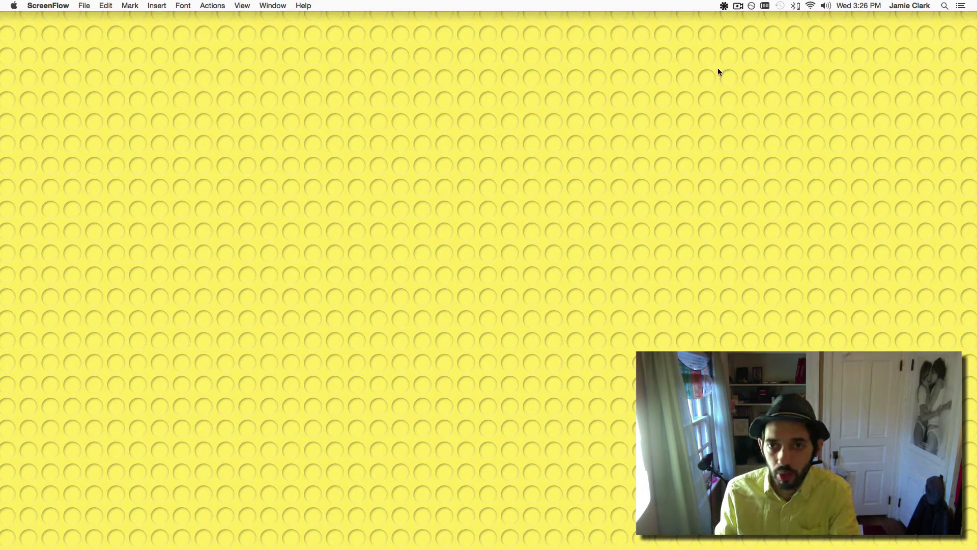
Confirm Soundflower (64ch) Channels 1 and 2 route to Built-in Output in the menu-bar options.
click(723, 5)
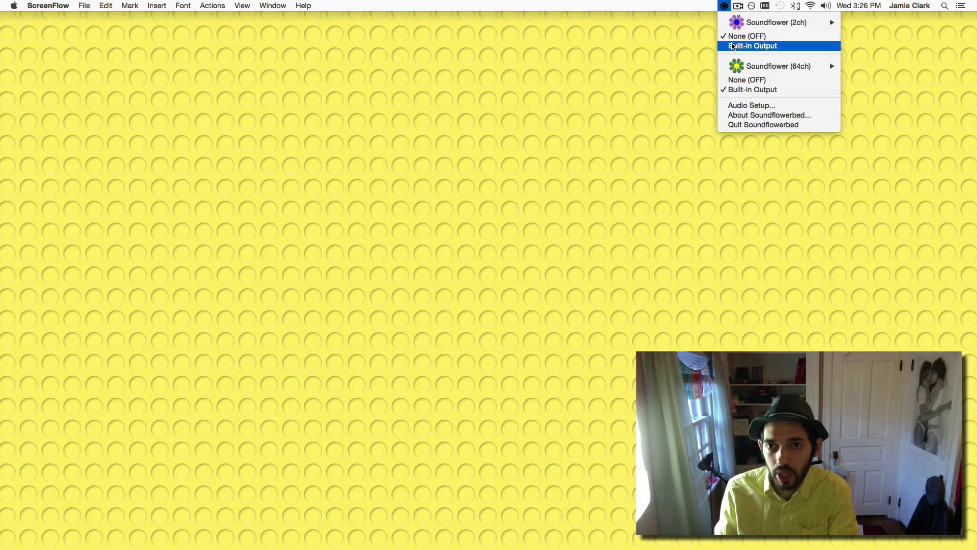
mouse_move(764, 67)
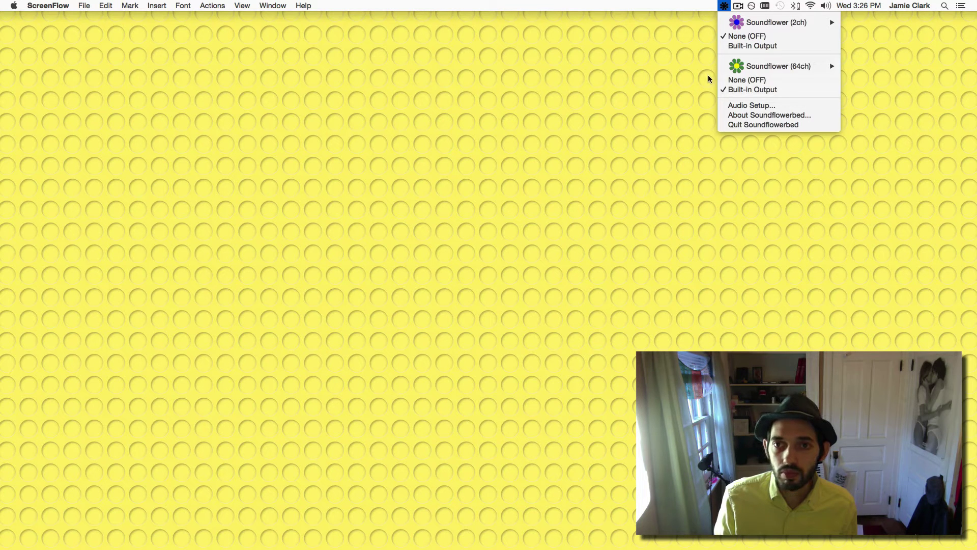
mouse_move(872, 90)
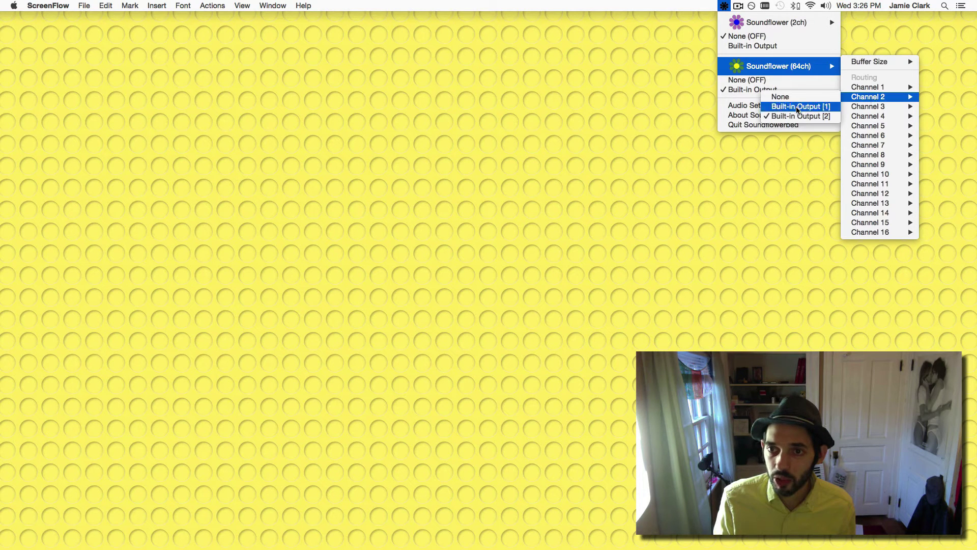
click(589, 115)
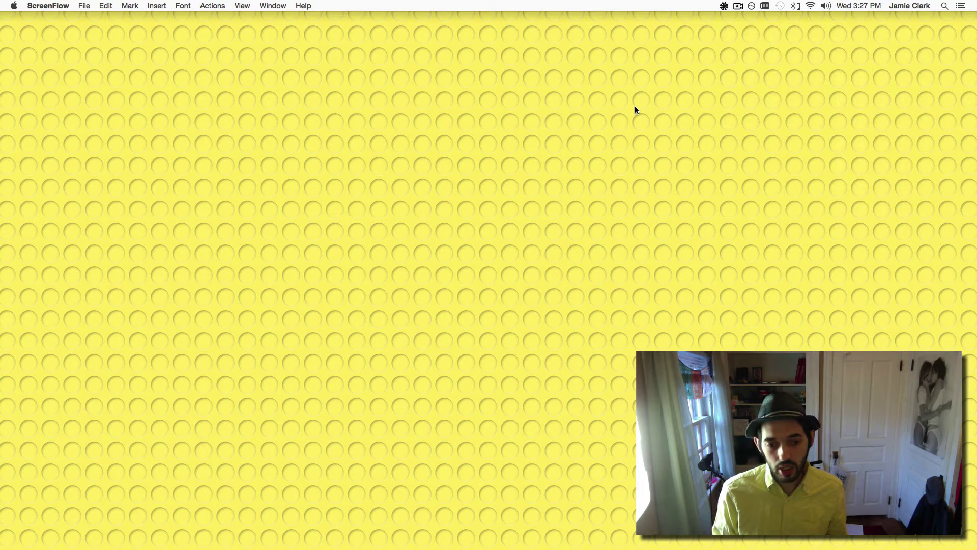
Launch Reason from Spotlight by searching 'rea'.
key(super+space)
text(l)
key(BackSpace)
text(rea)
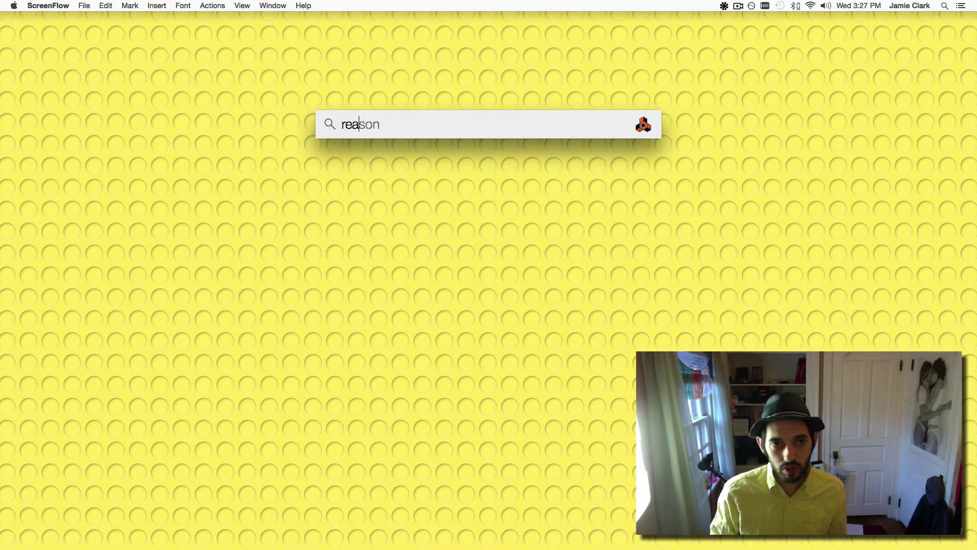
key(Return)
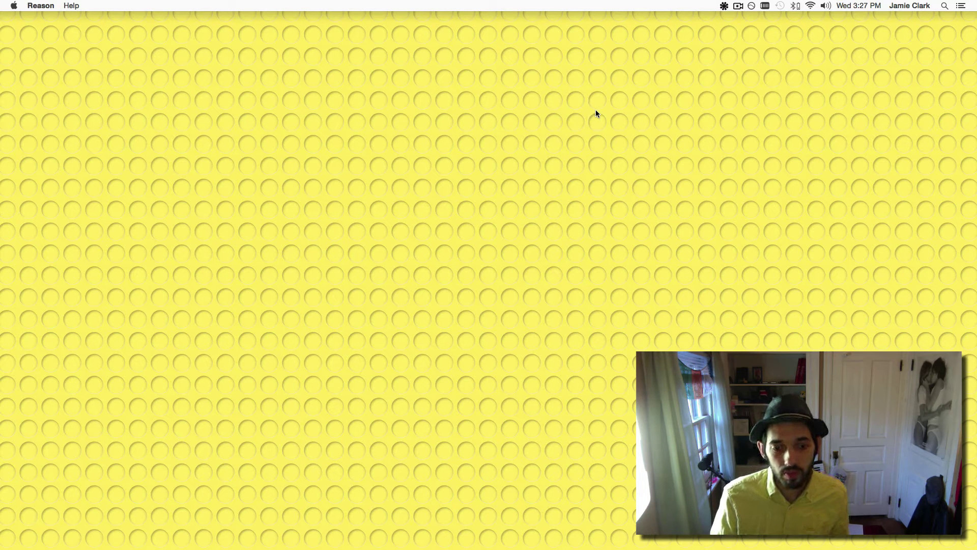
Verify the Reason licence online with the account user name and password.
click(402, 295)
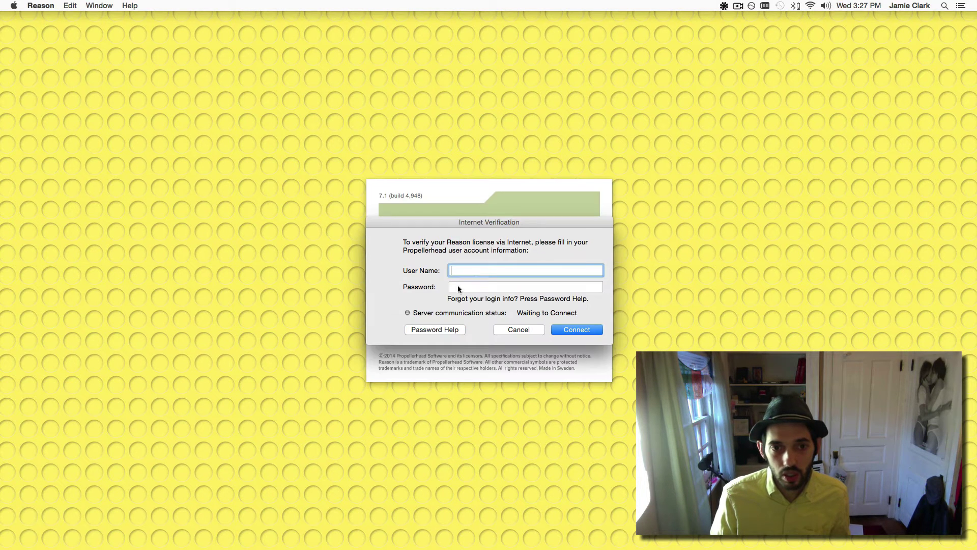
text(Rakru)
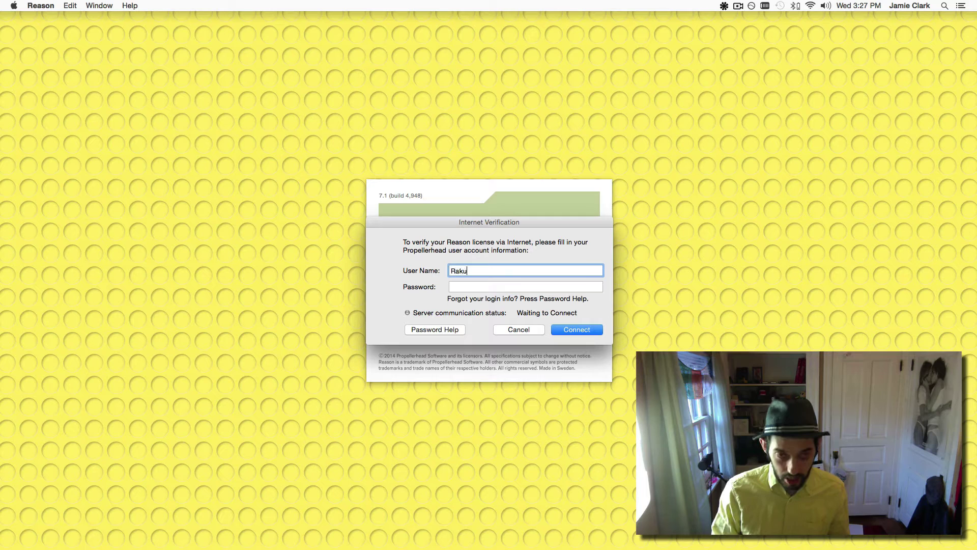
text(m)
key(Tab)
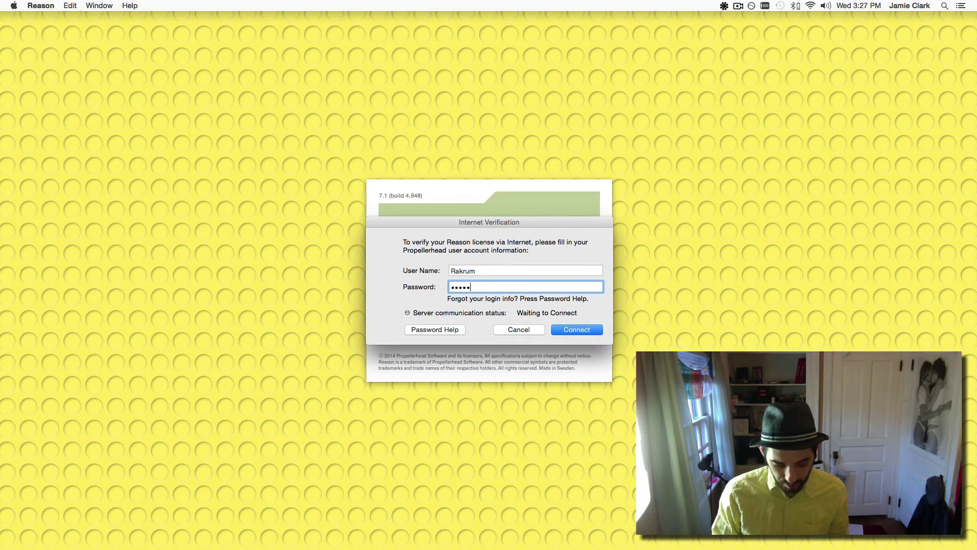
key(Return)
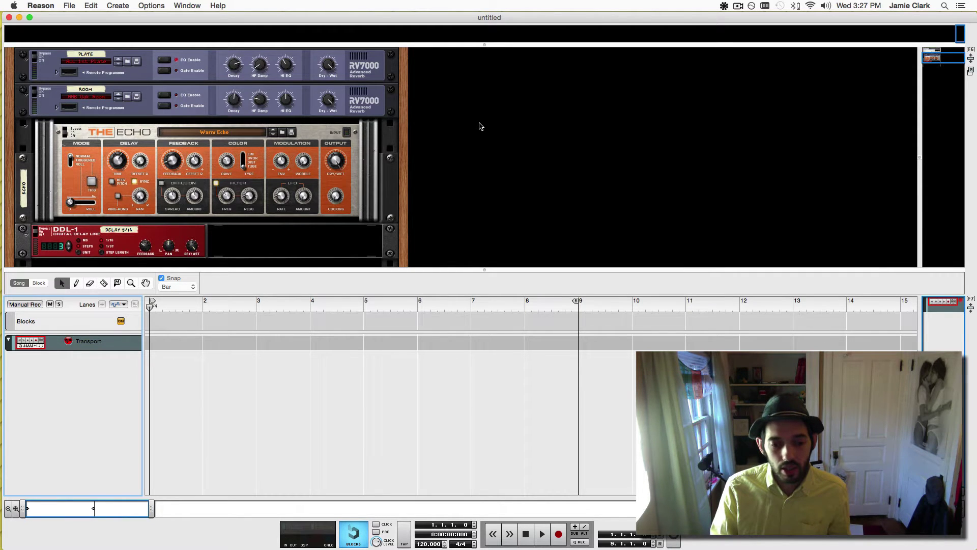
Dismiss a stray rack menu and the accidentally opened online account page, returning to Reason.
right_click(458, 105)
click(231, 30)
click(40, 6)
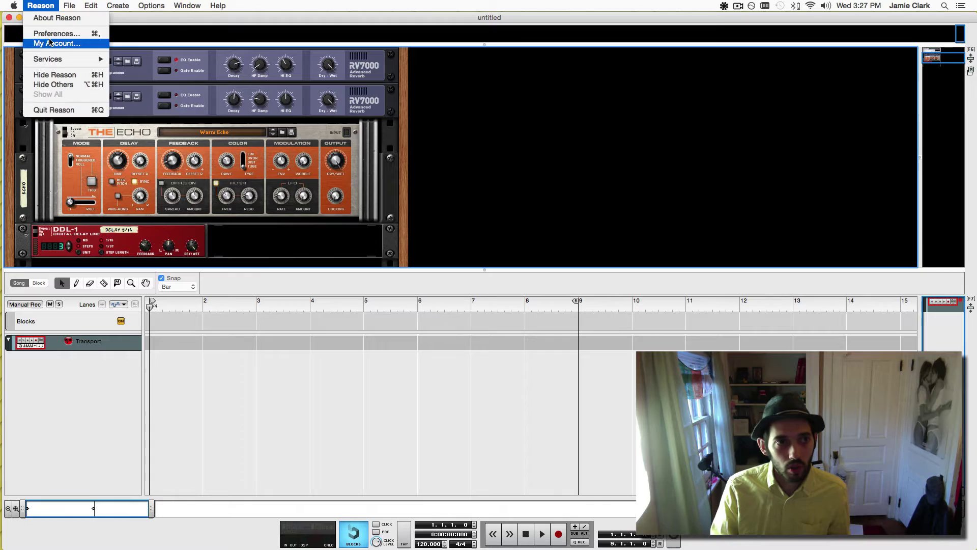
click(50, 43)
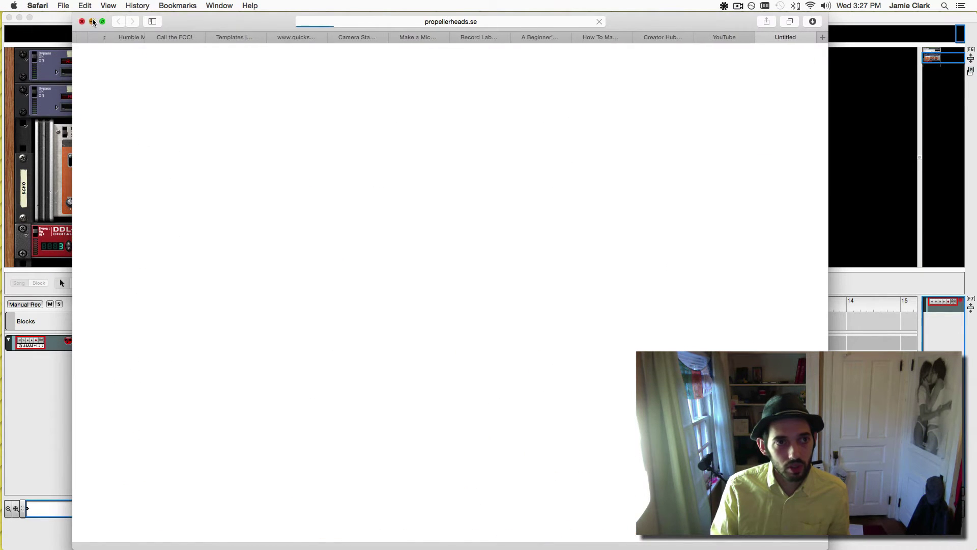
click(92, 22)
click(44, 5)
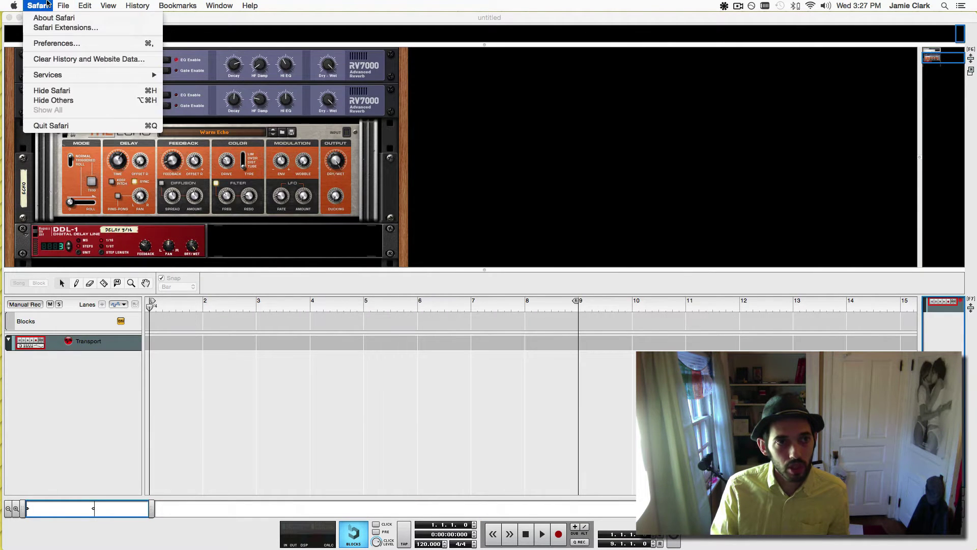
click(47, 5)
Set Soundflower (64ch) as the audio device in Reason's Audio preferences.
click(489, 17)
click(41, 5)
click(53, 33)
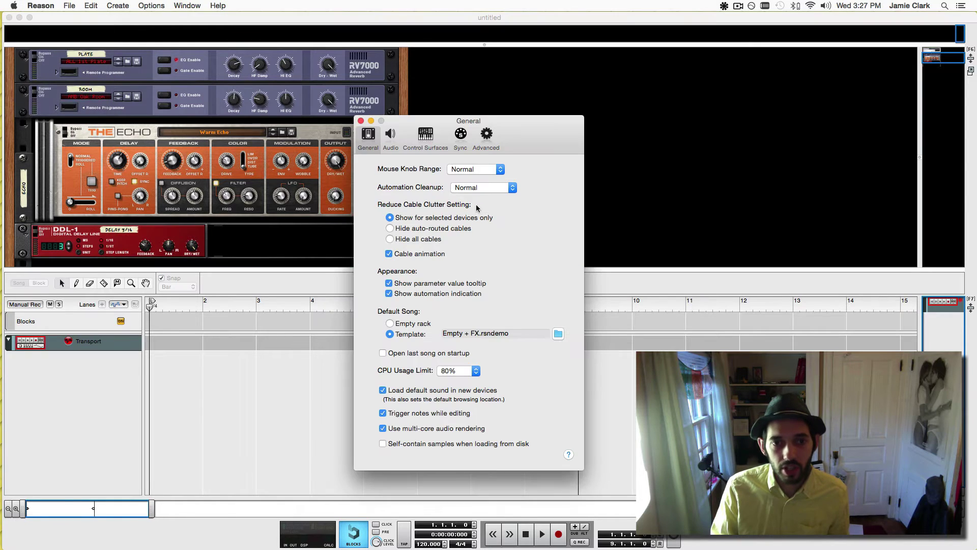
click(390, 135)
click(462, 195)
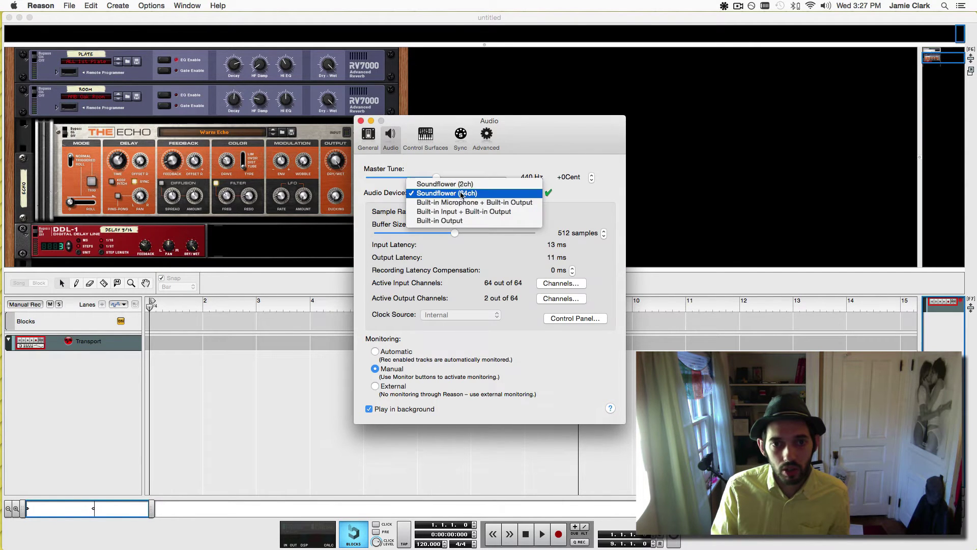
click(479, 194)
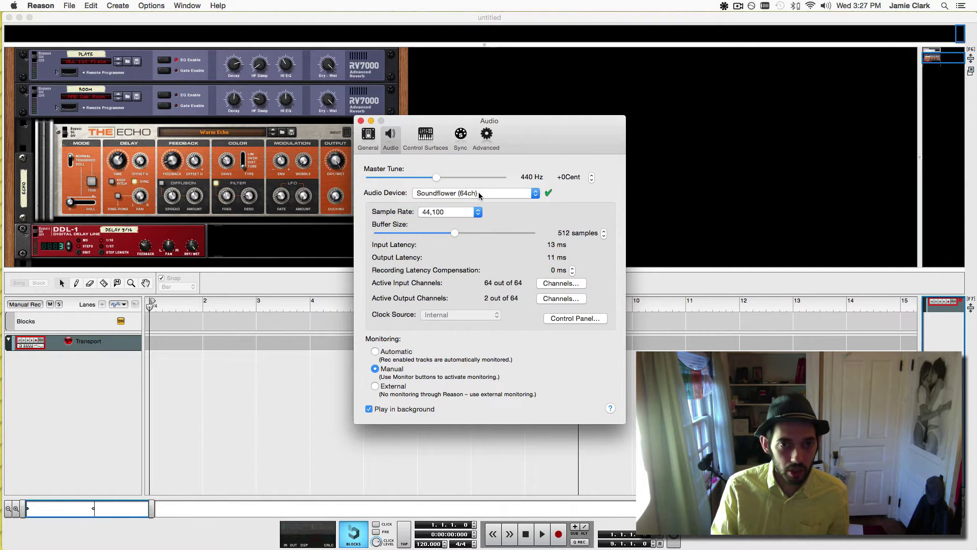
Close Preferences and add a Malström synth to the rack.
click(361, 121)
right_click(473, 95)
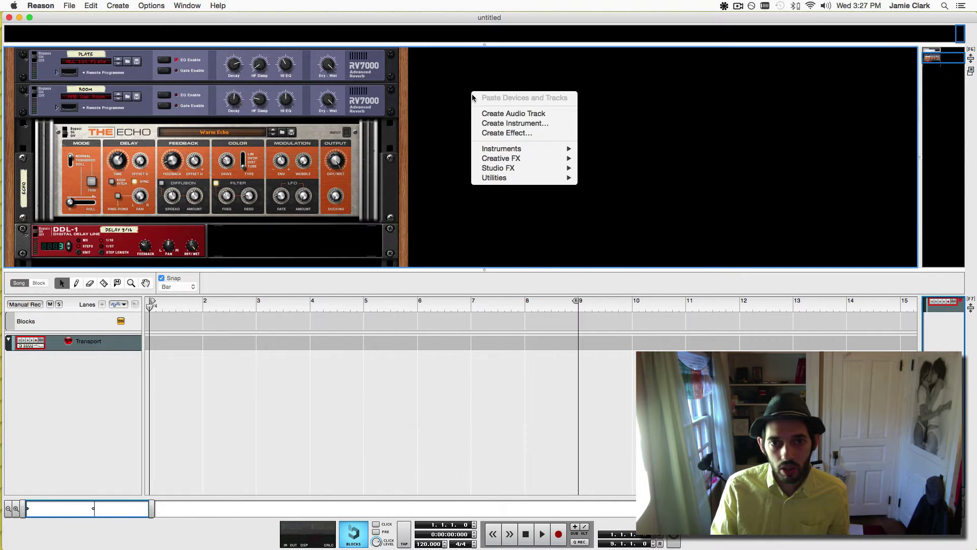
mouse_move(503, 152)
click(641, 193)
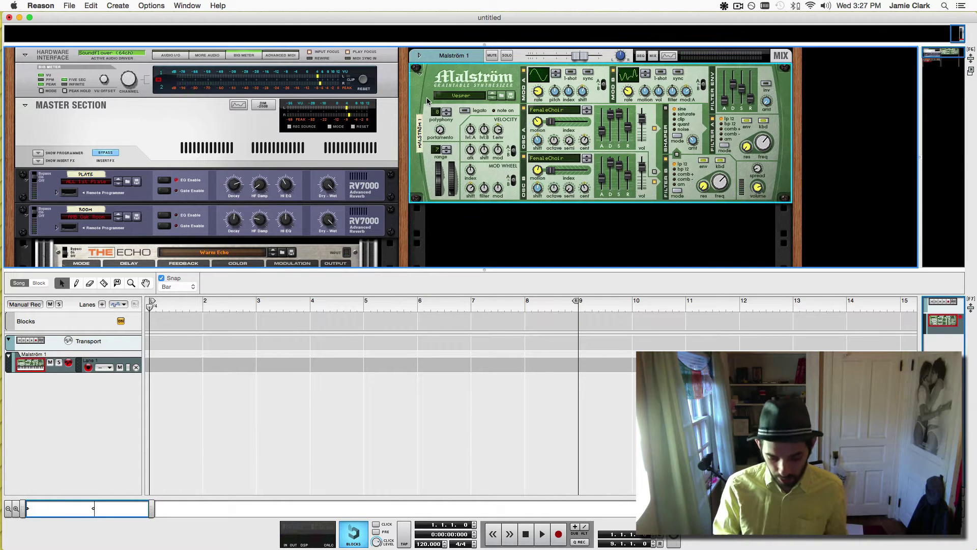
Delete the Malström and add an External MIDI Instrument (EMI 1) instead.
key(Delete)
right_click(452, 95)
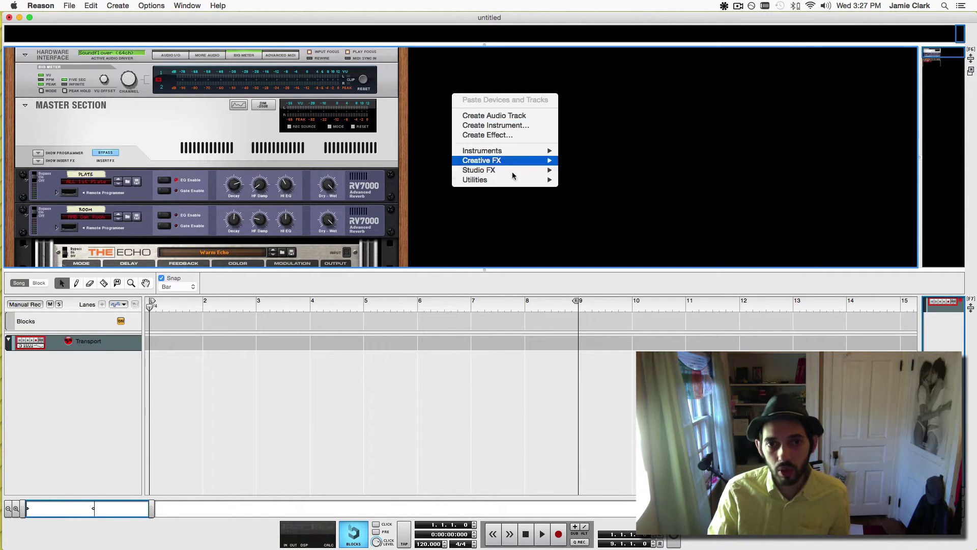
mouse_move(513, 151)
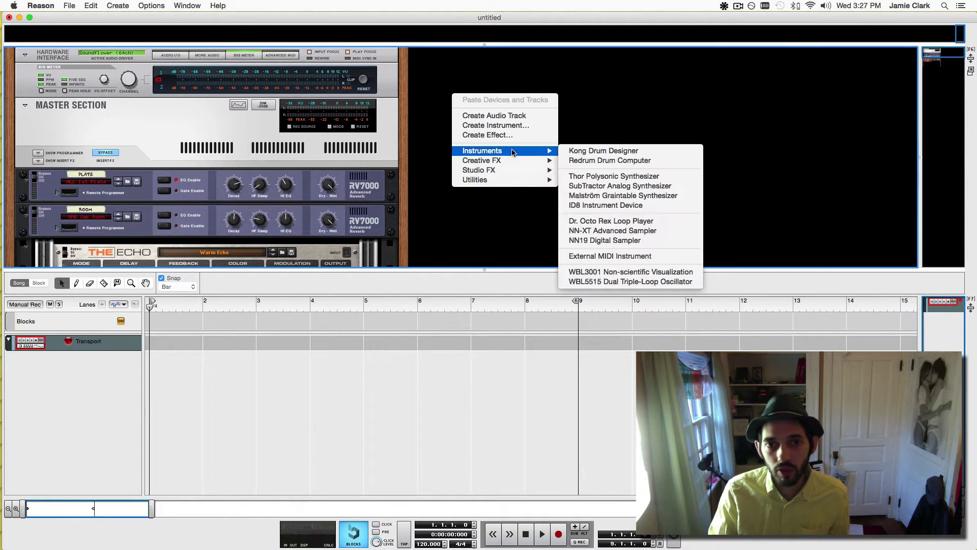
click(589, 256)
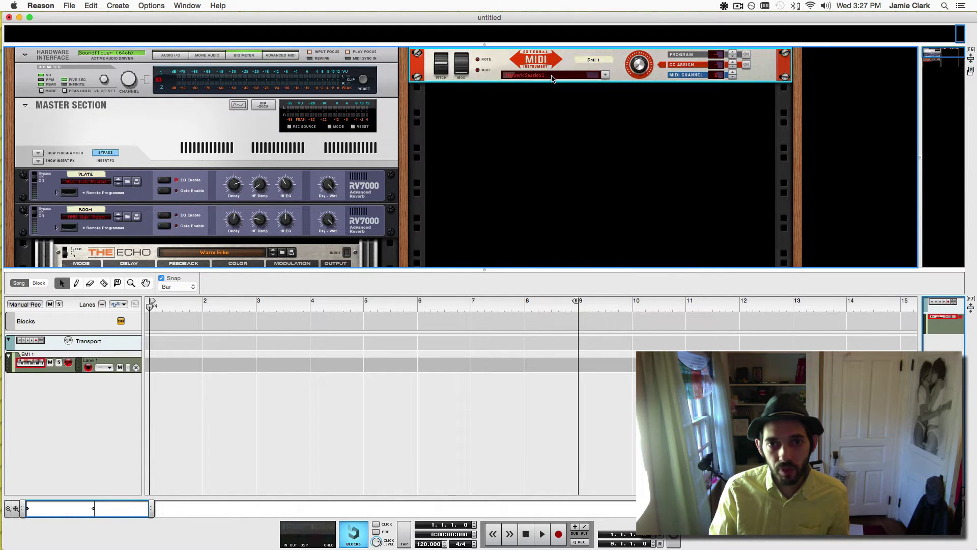
Launch Massive and set its audio device to Soundflower (64ch).
key(super+space)
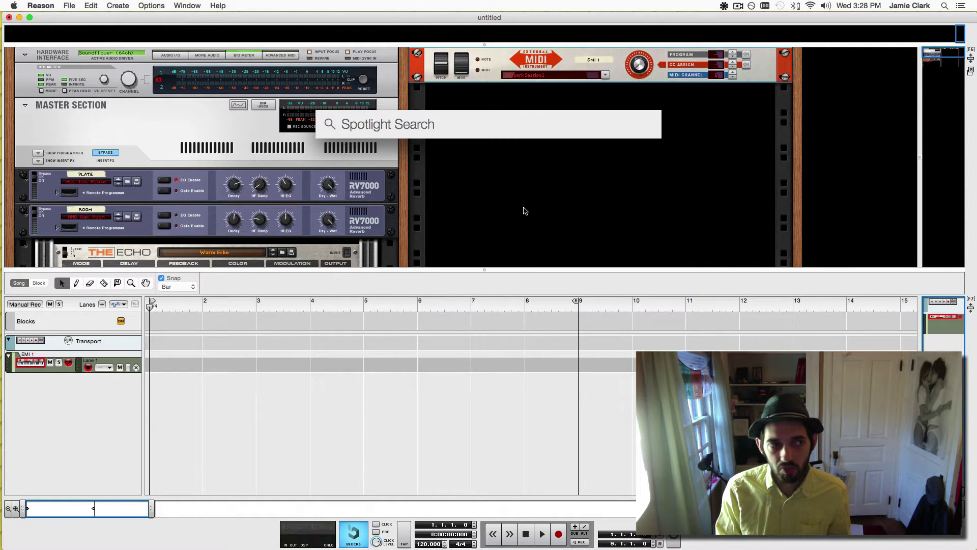
text(massive)
key(Return)
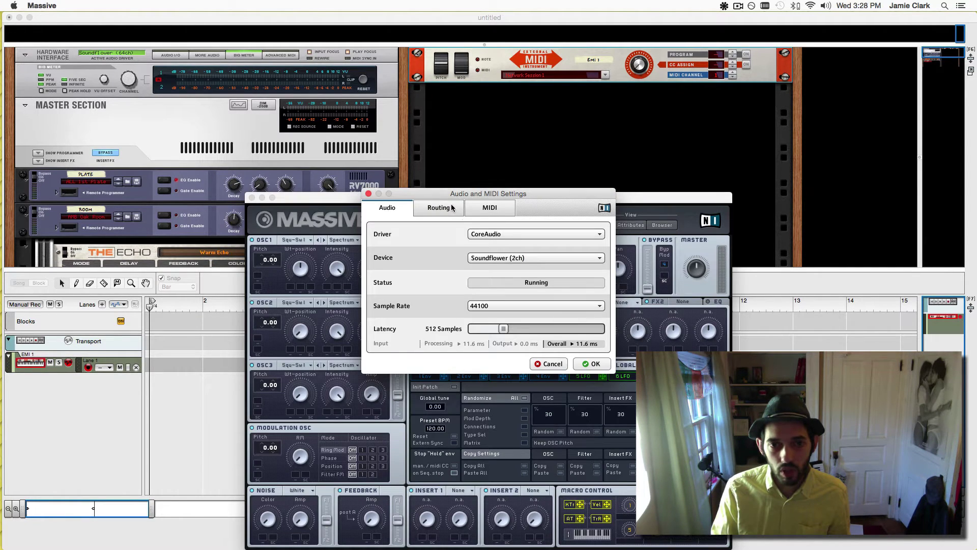
click(510, 258)
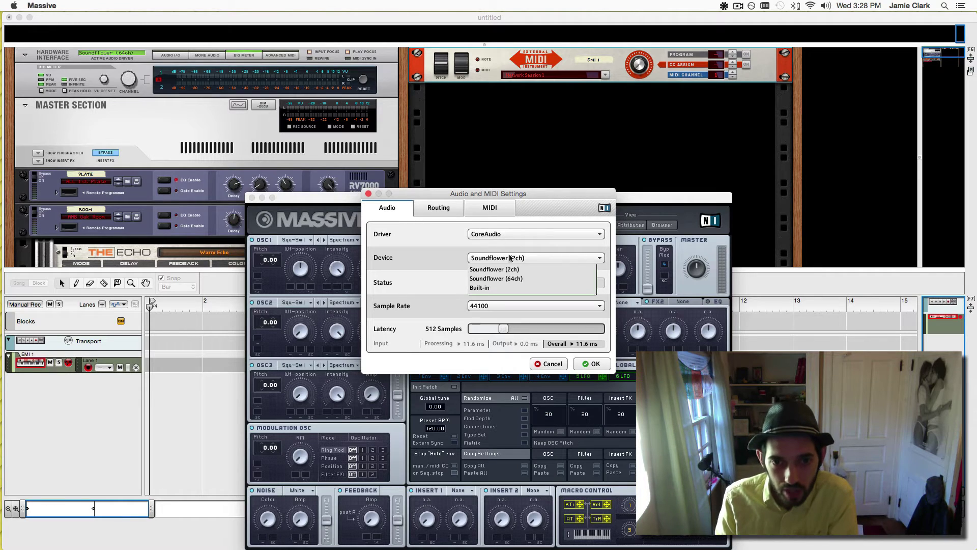
click(500, 279)
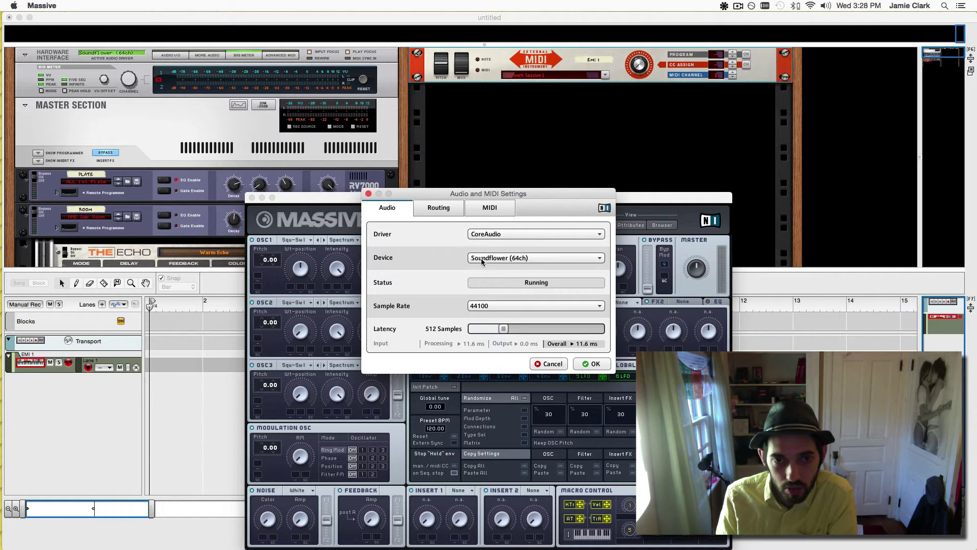
drag(504, 194, 488, 185)
Route Massive 1 L to output 3 and Massive 1 R to output 4.
click(430, 199)
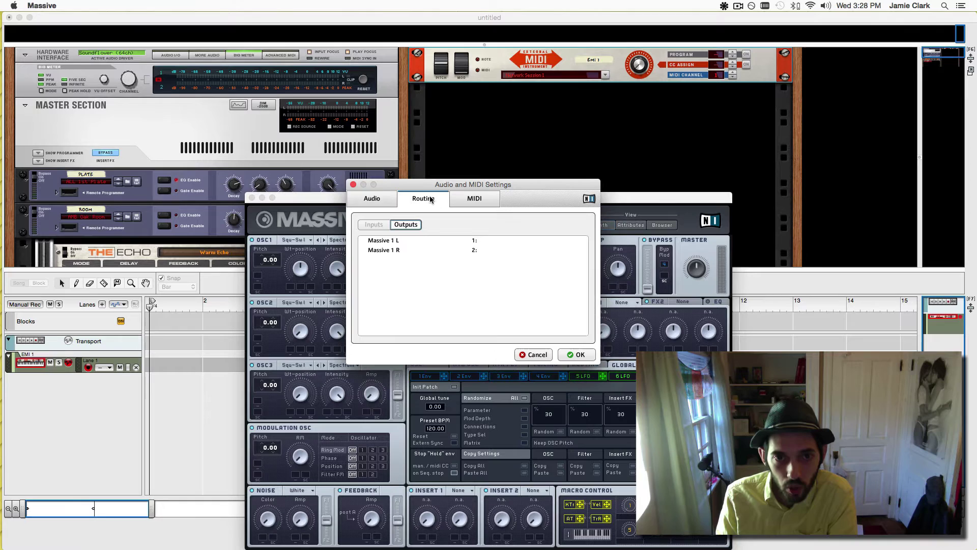
click(474, 250)
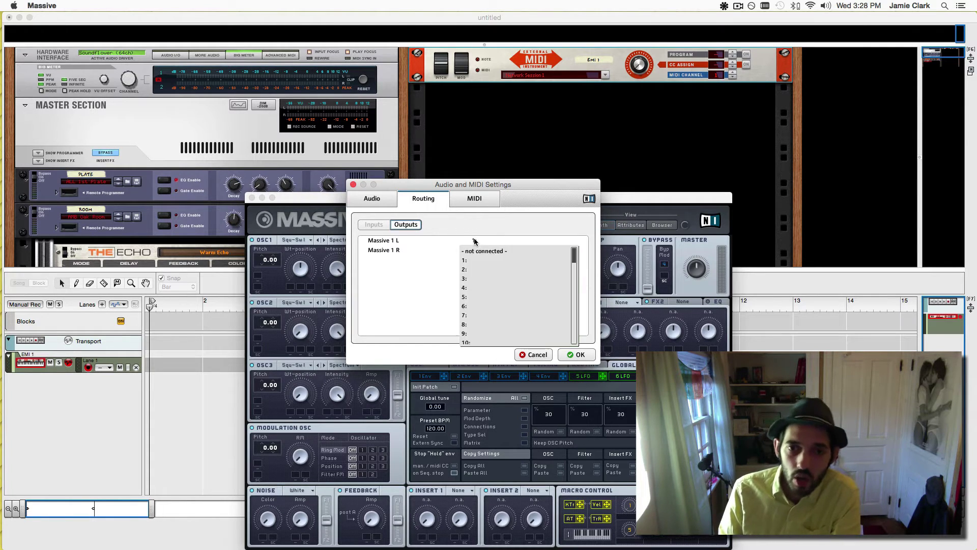
click(477, 279)
click(474, 248)
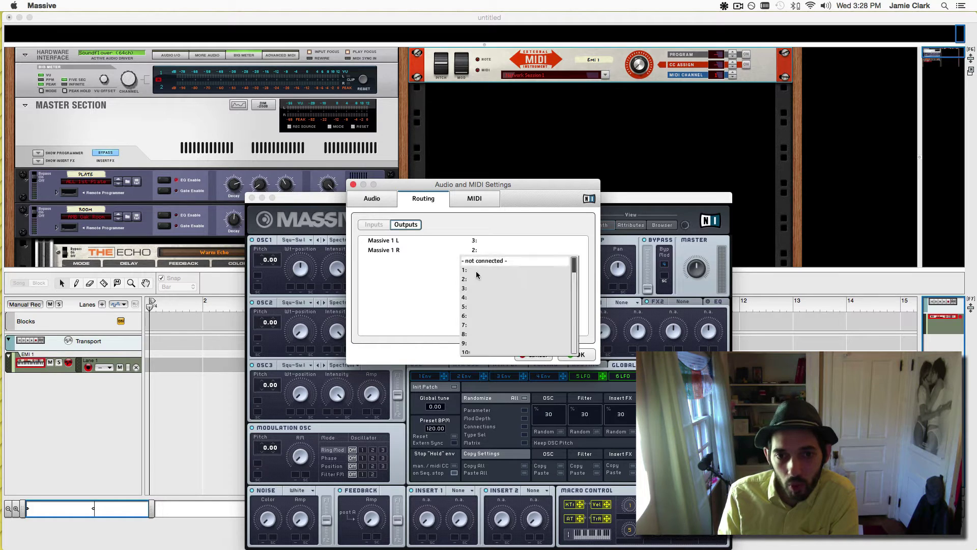
click(476, 298)
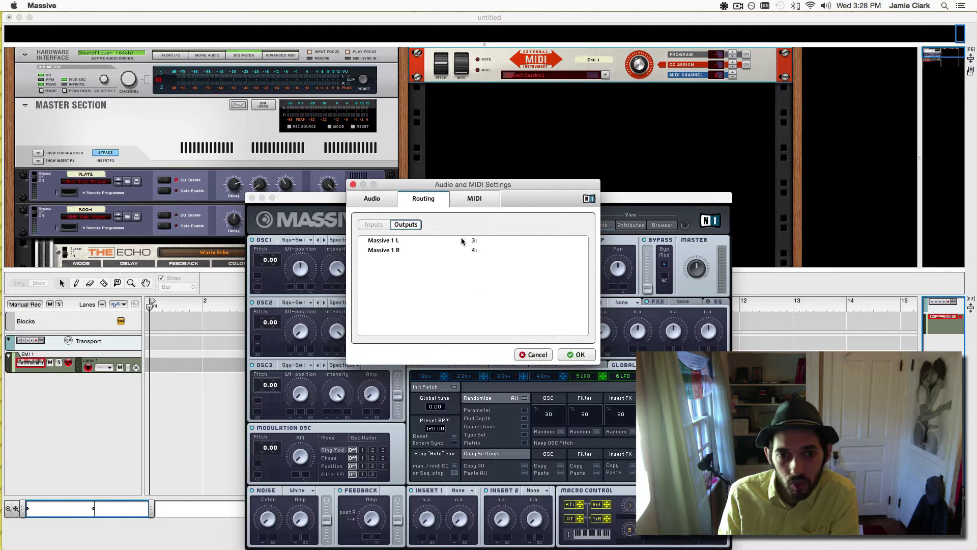
Switch the IAC Driver (IAC Bus 1) MIDI input On and confirm with OK.
click(473, 199)
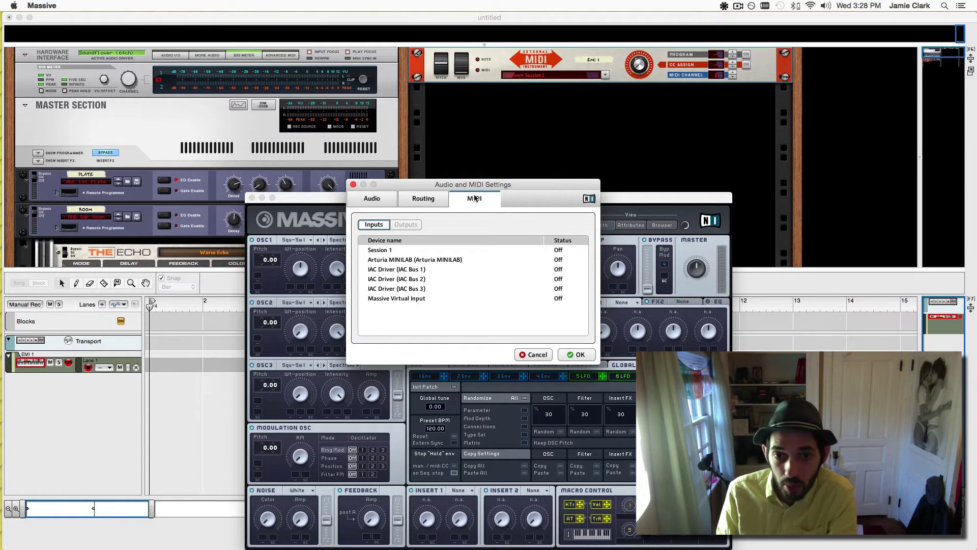
click(559, 278)
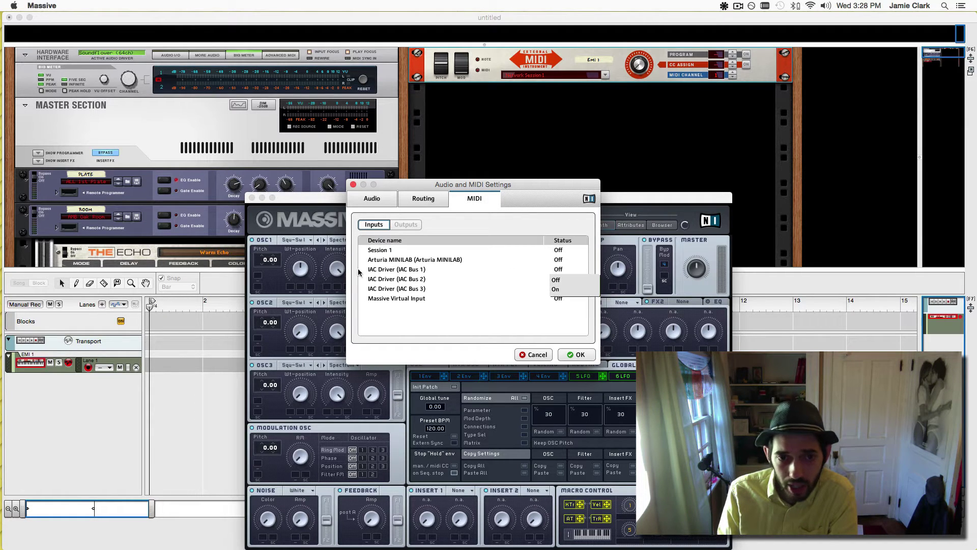
click(560, 288)
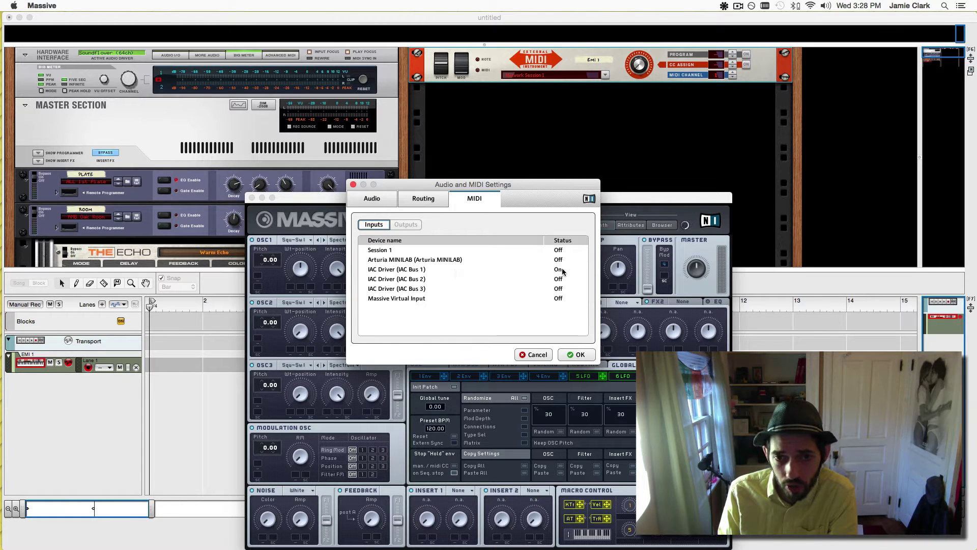
click(576, 354)
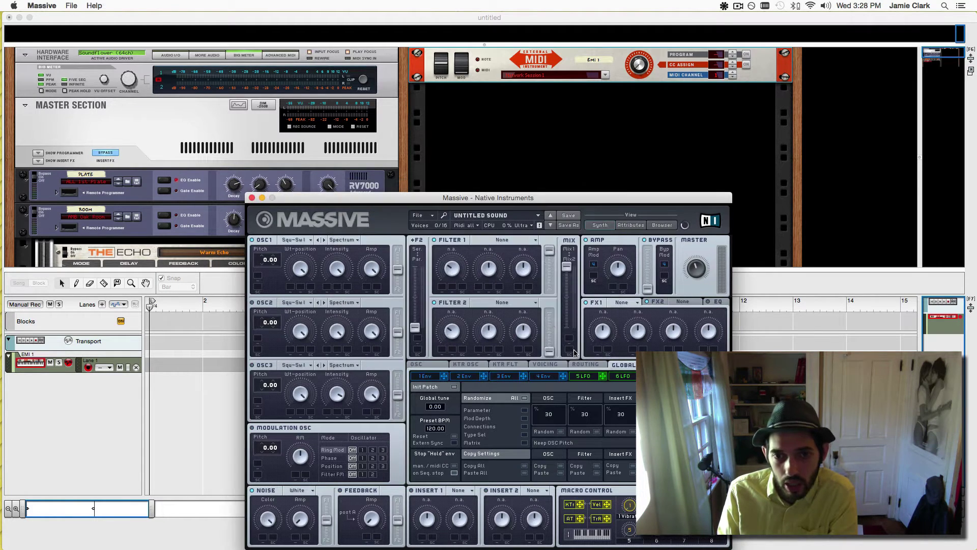
Launch Audio MIDI Setup via a 'midi' search and select the IAC Driver device.
key(super+space)
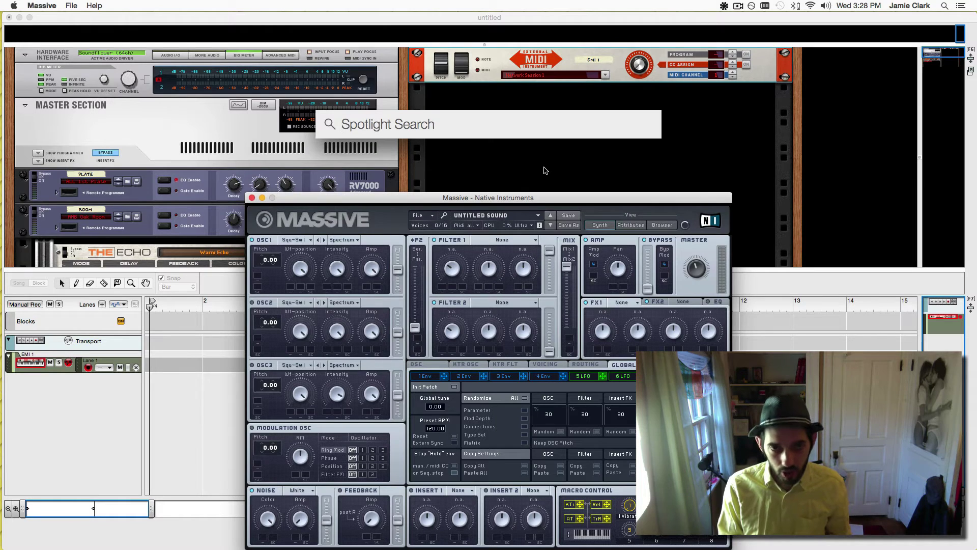
text(midi)
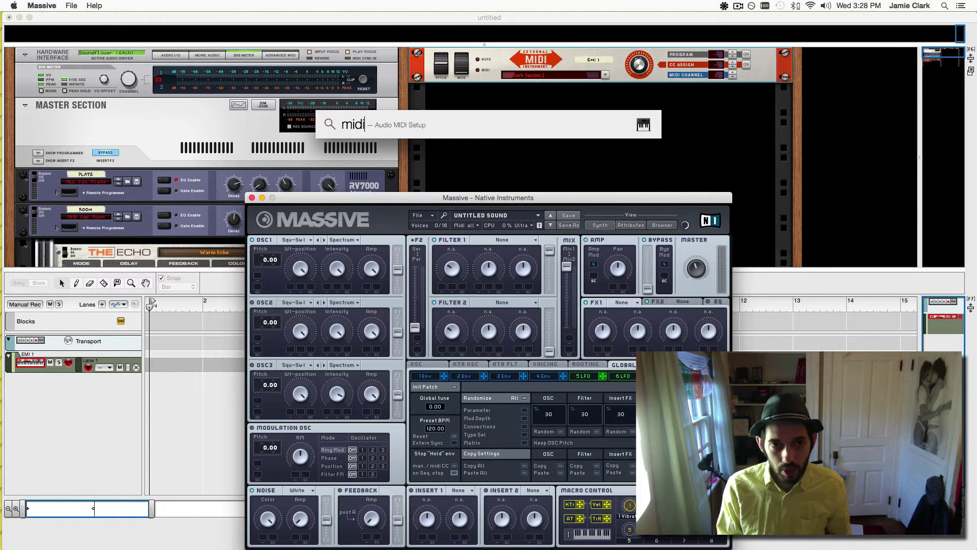
key(Return)
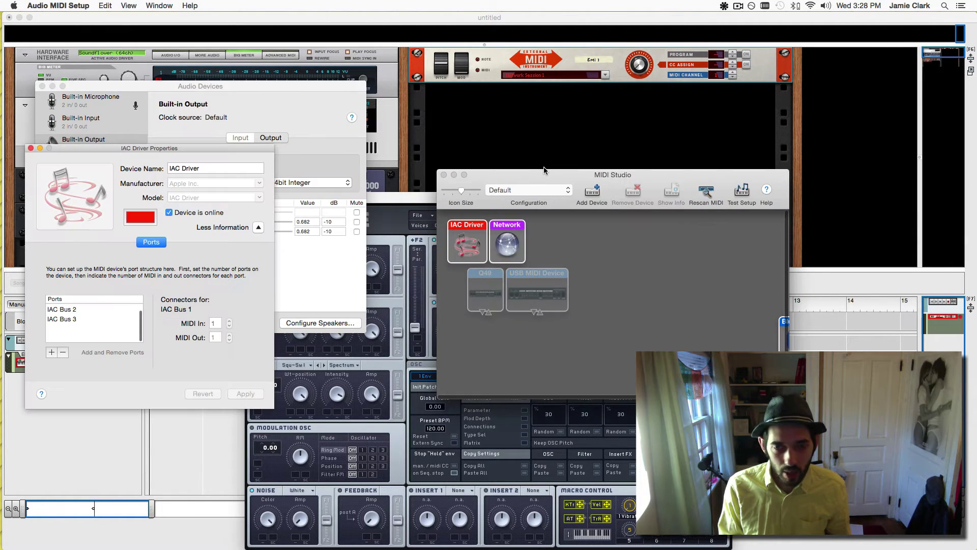
key(super+space)
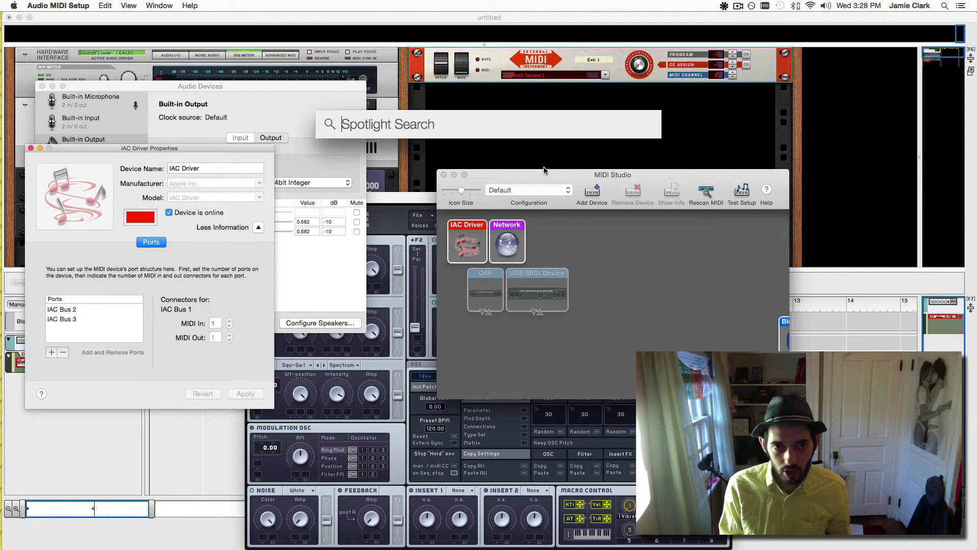
key(Escape)
click(471, 245)
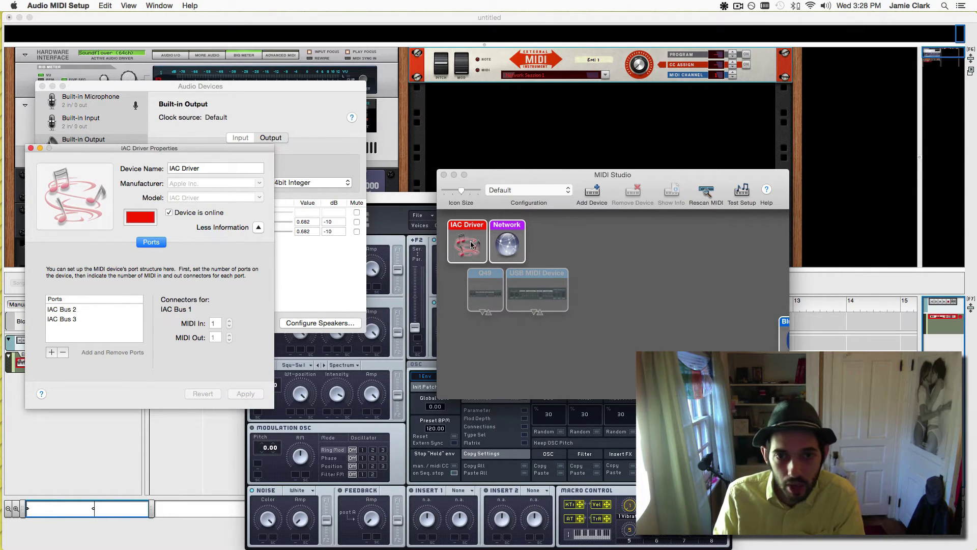
click(471, 244)
drag(508, 175, 554, 150)
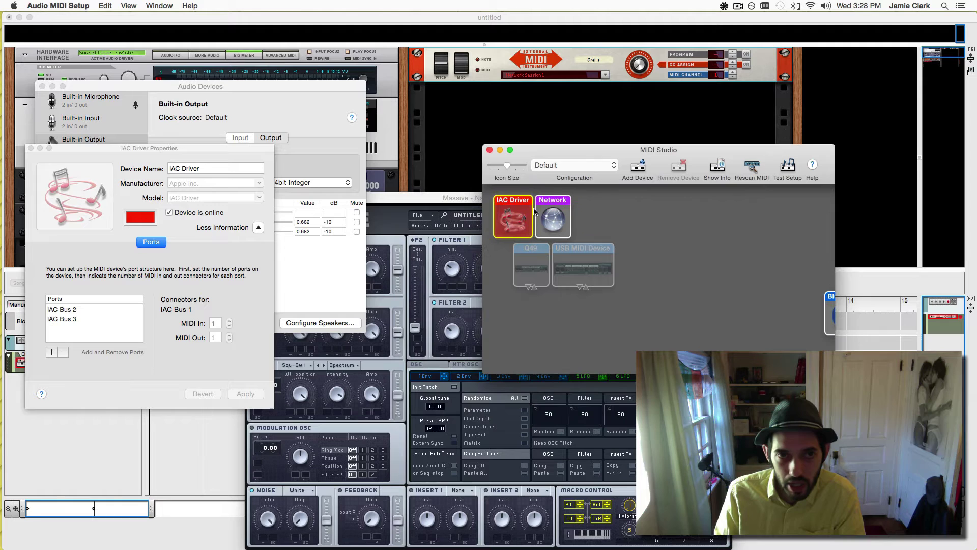
click(158, 5)
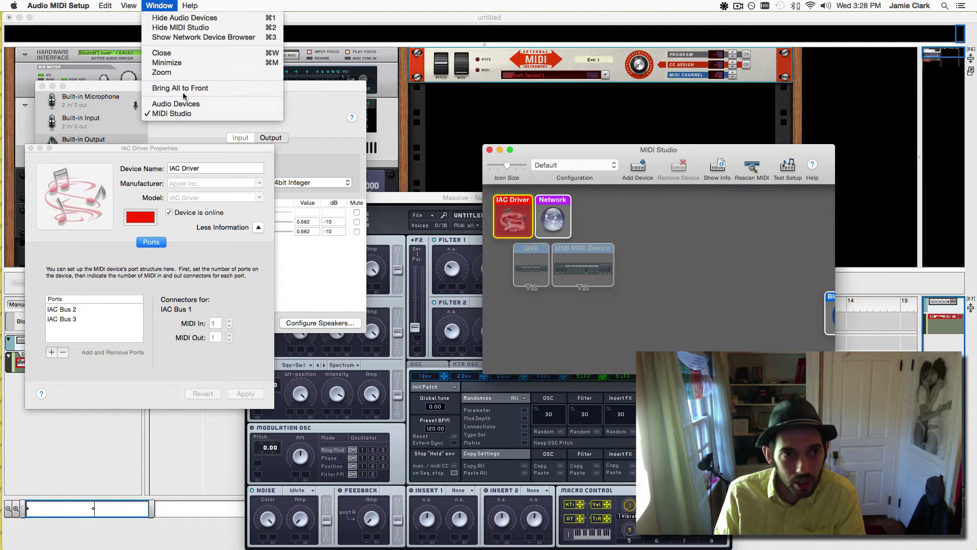
click(181, 29)
click(159, 5)
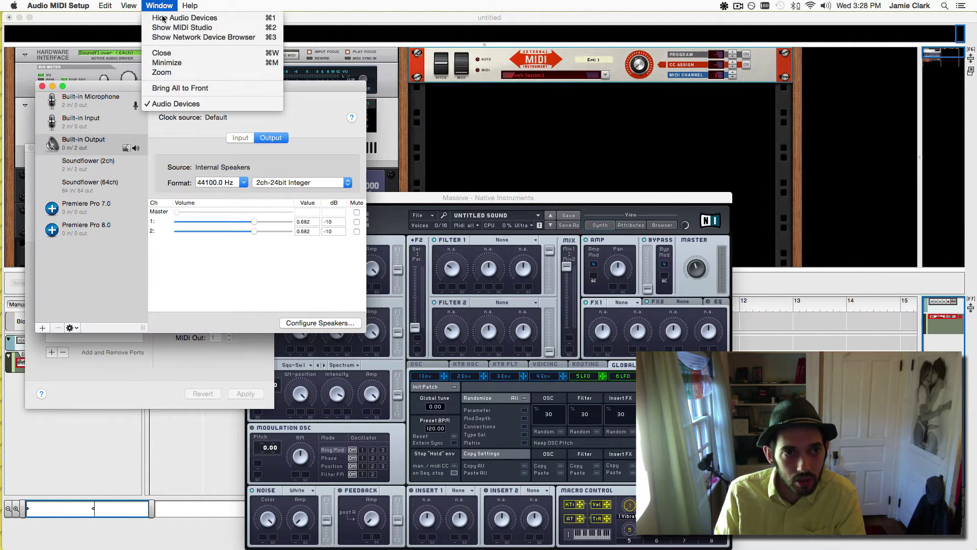
click(188, 47)
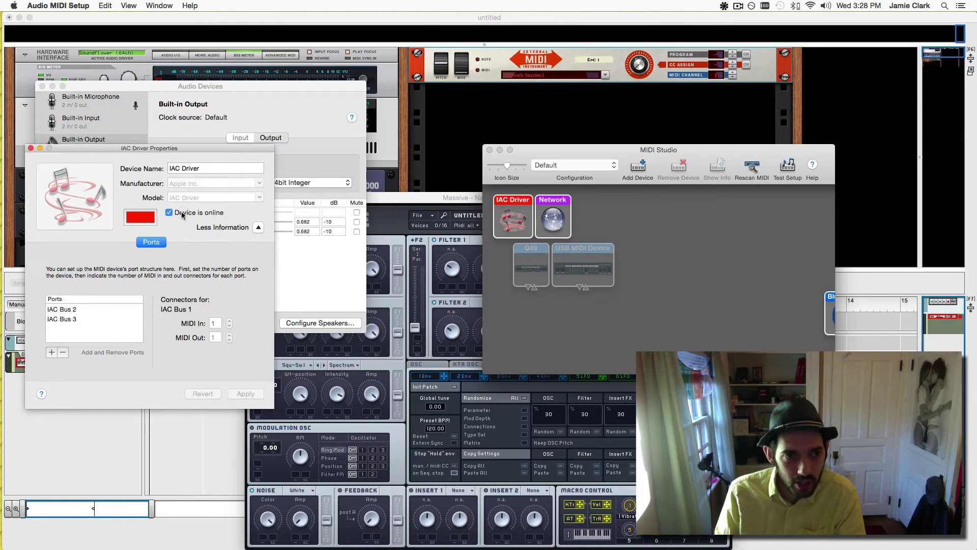
Add three IAC ports up to IAC Bus 6 and close the IAC Driver properties.
click(69, 333)
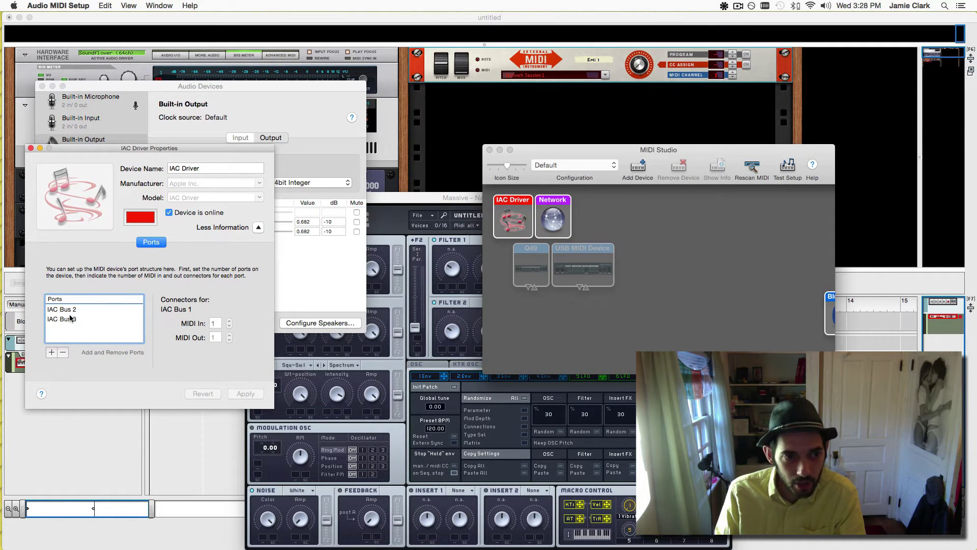
click(51, 352)
click(51, 352)
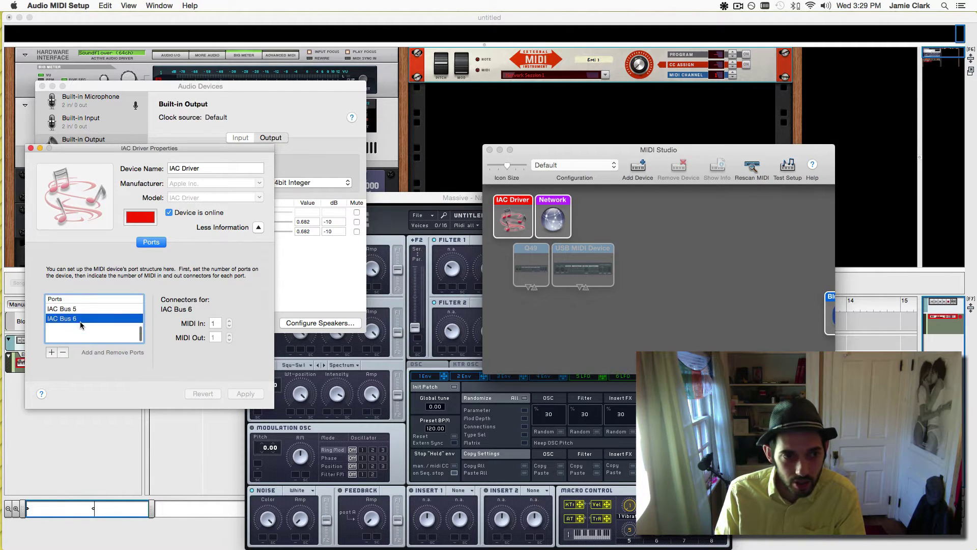
click(51, 352)
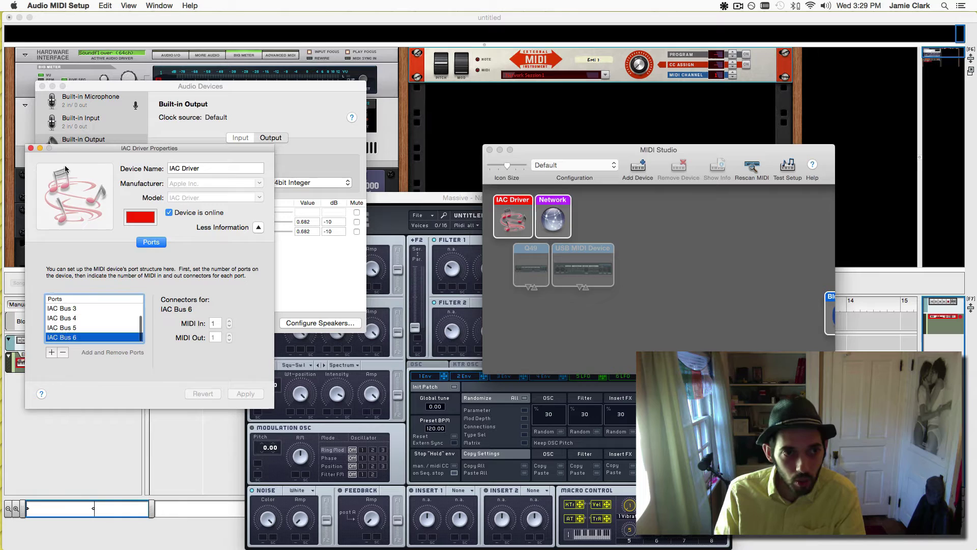
click(31, 149)
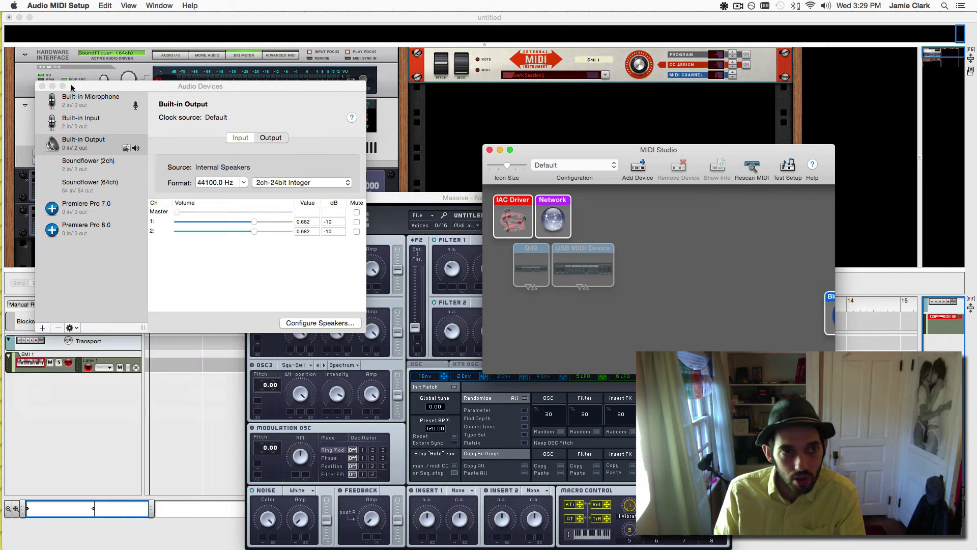
click(58, 6)
Quit Audio MIDI Setup and open Massive's MIDI input settings.
click(87, 101)
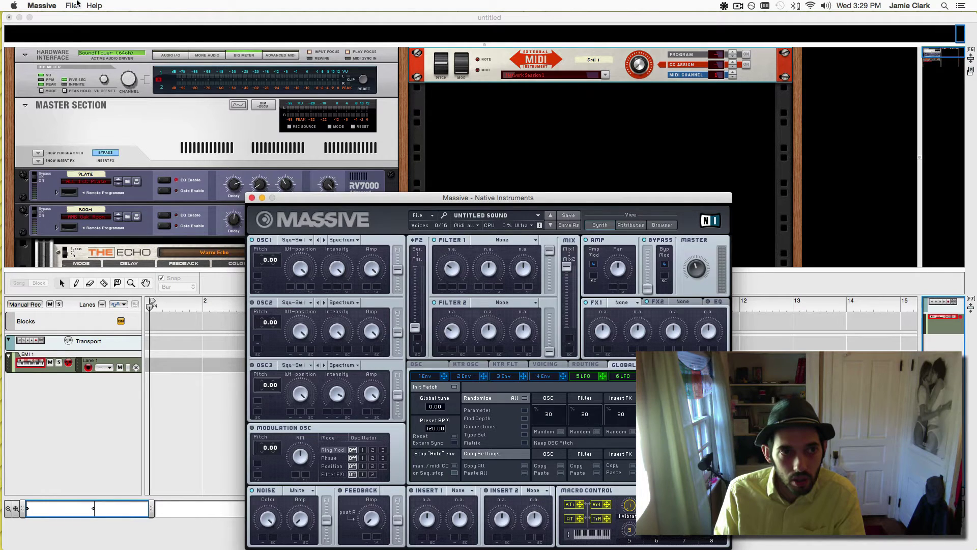
click(71, 5)
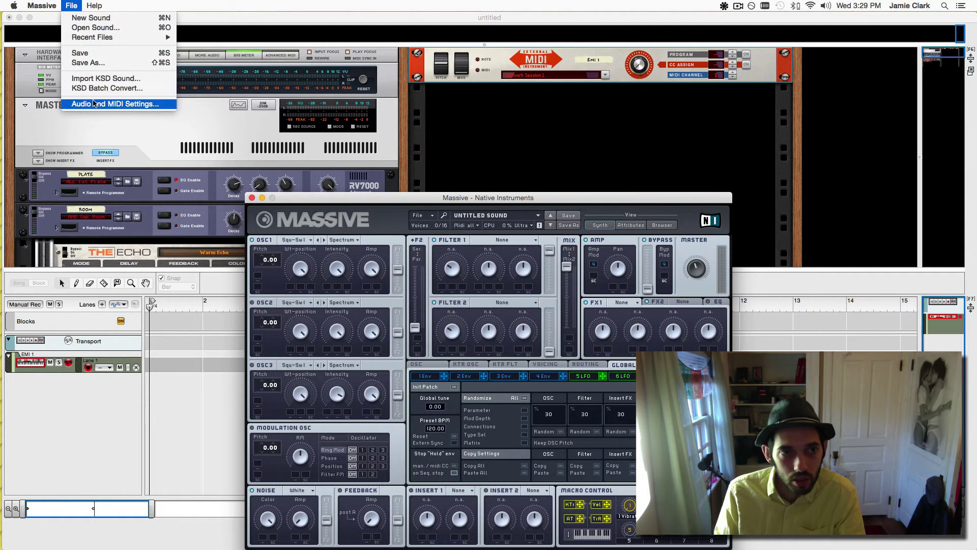
click(101, 104)
drag(464, 297, 429, 159)
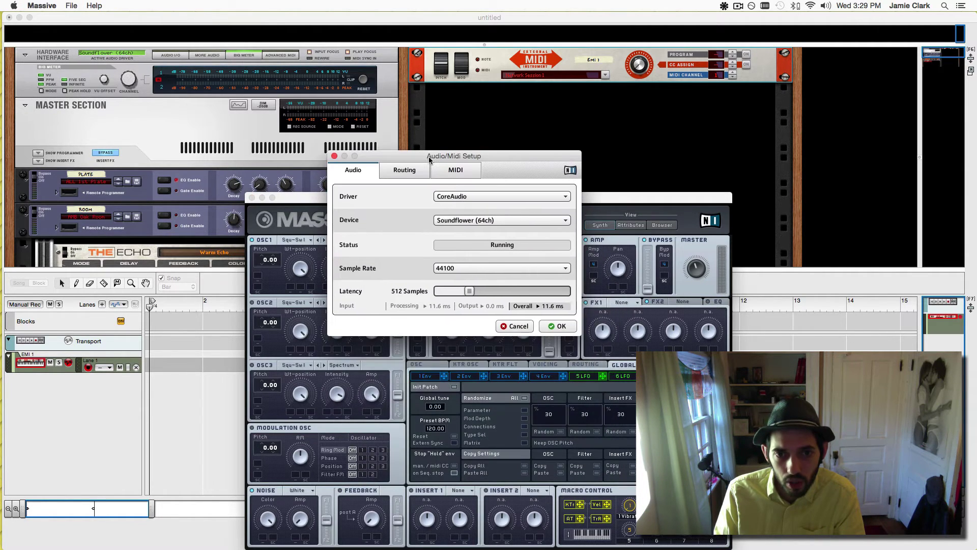
click(404, 170)
click(455, 170)
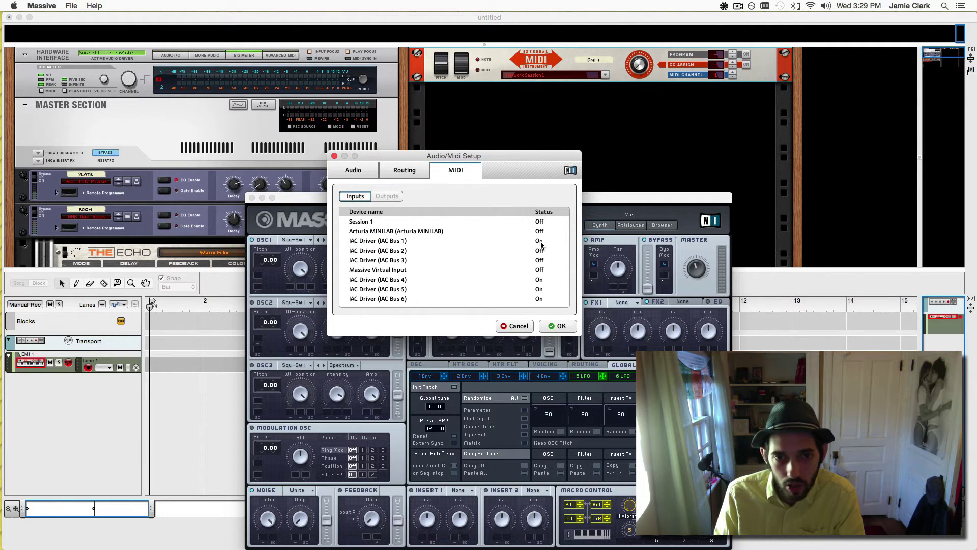
Turn the IAC Bus 4, 5 and 6 inputs Off and confirm with OK.
click(540, 280)
click(540, 292)
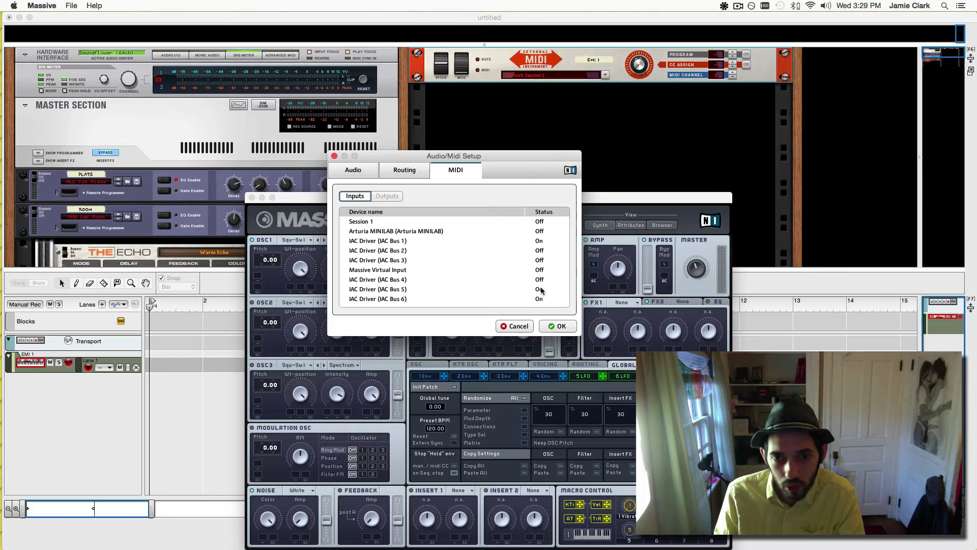
click(540, 290)
click(541, 301)
click(540, 302)
click(540, 312)
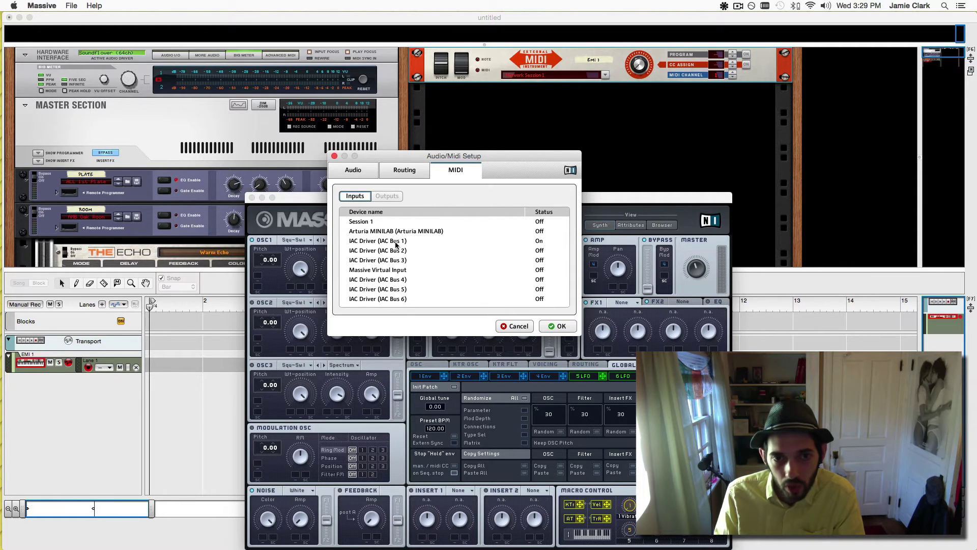
click(559, 326)
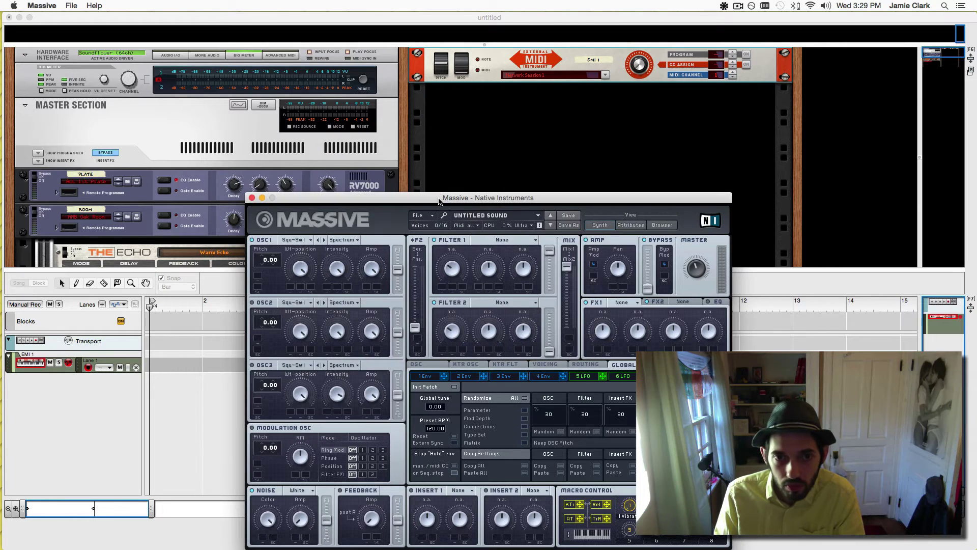
Load the APHEX ROSIN preset in Massive.
drag(440, 201, 534, 133)
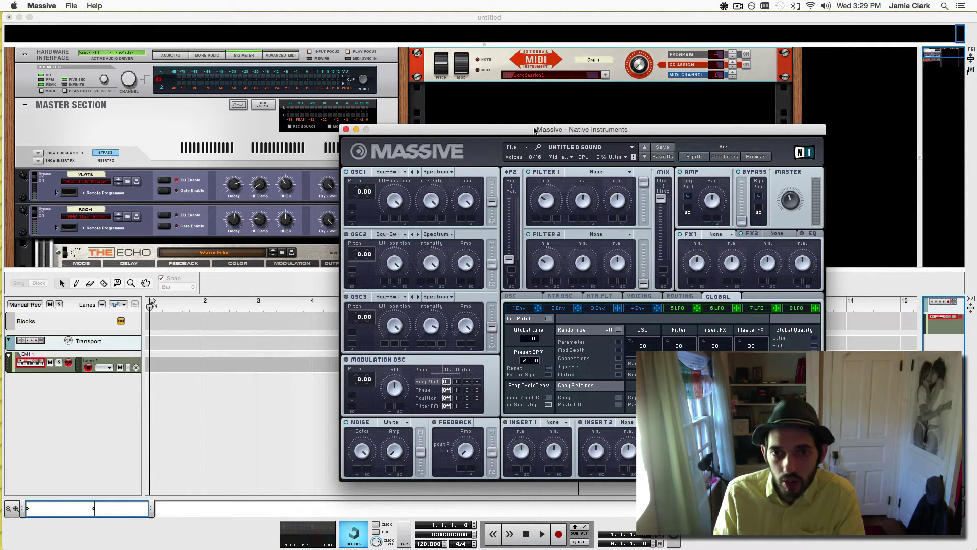
click(595, 152)
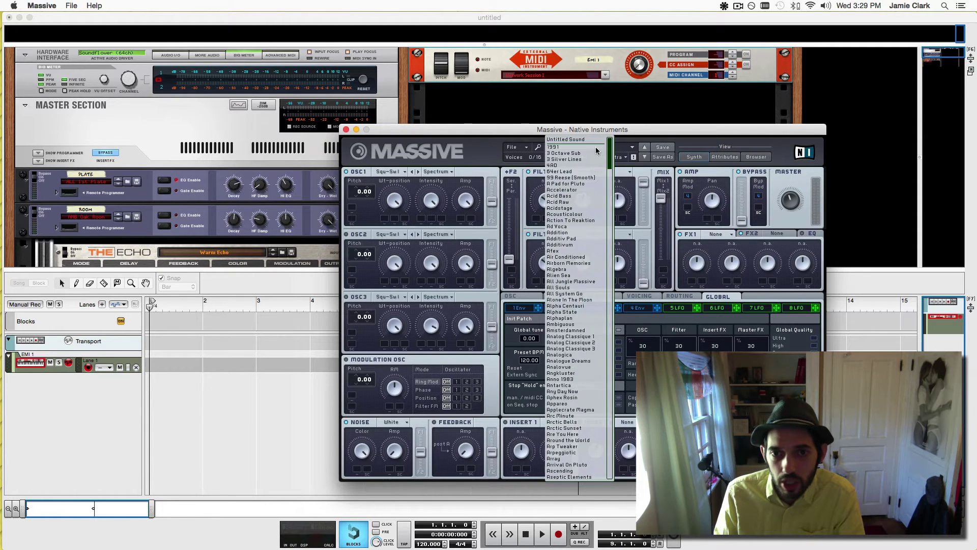
click(575, 402)
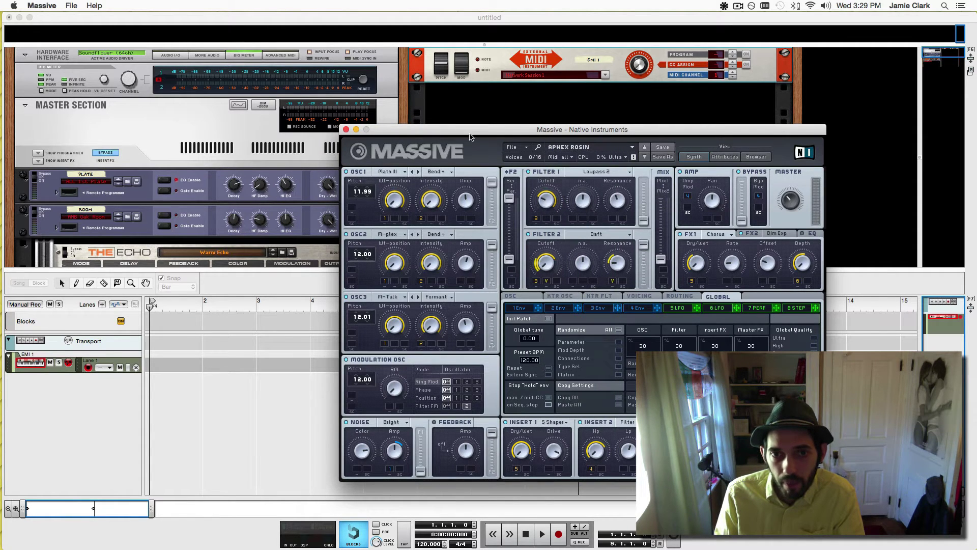
Position the Massive window beside Reason's rack and select the EMI 1 track.
drag(433, 129, 514, 136)
drag(647, 127, 599, 124)
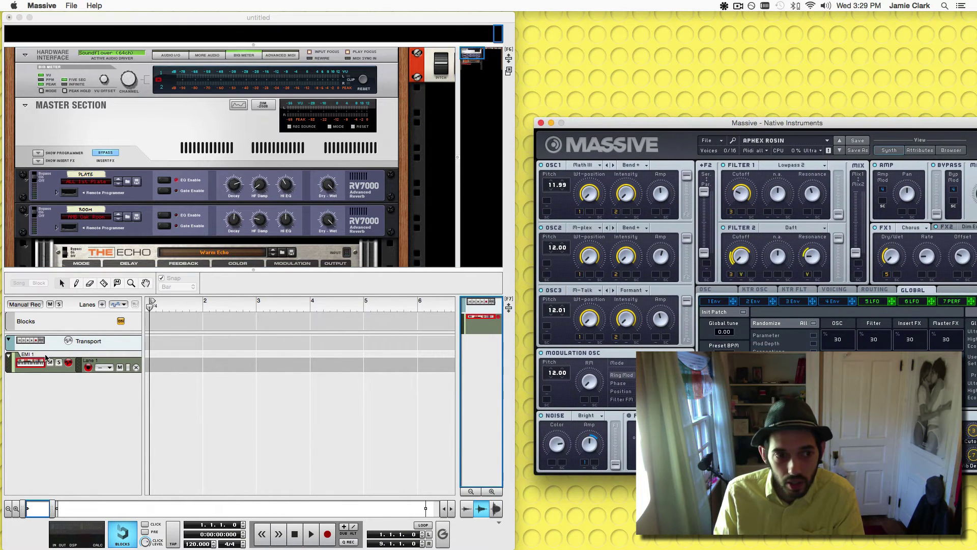
click(31, 363)
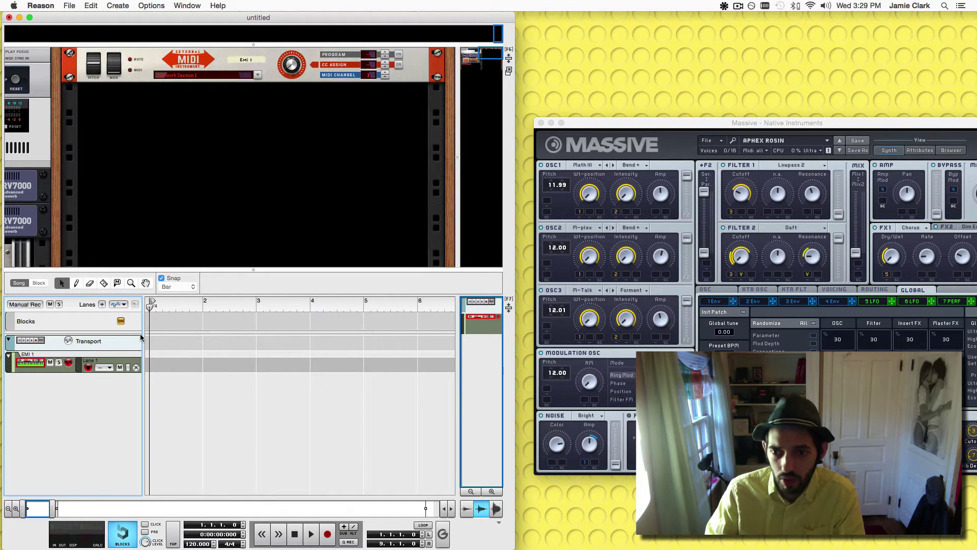
drag(608, 126, 527, 106)
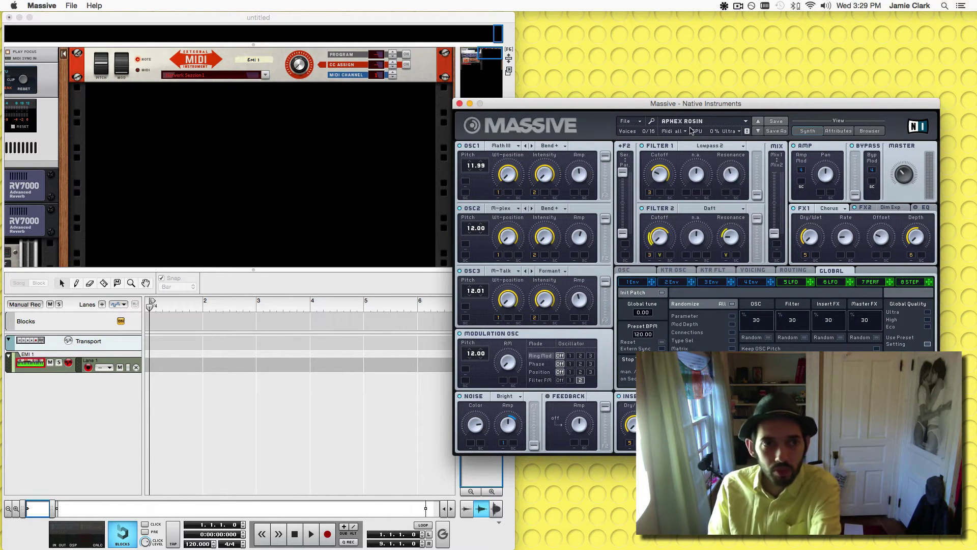
Set EMI 1's MIDI output port to IAC Driver IAC Bus 1.
click(232, 89)
click(232, 75)
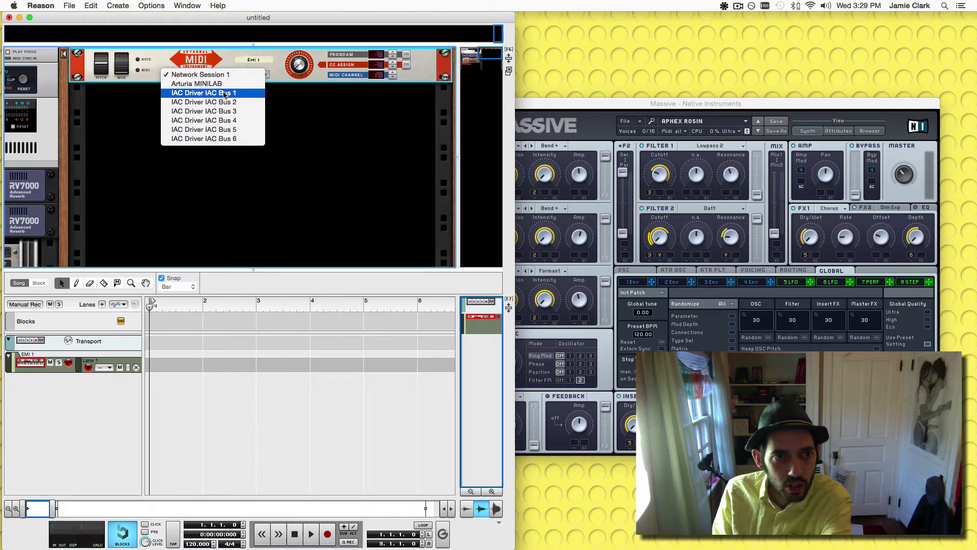
click(224, 94)
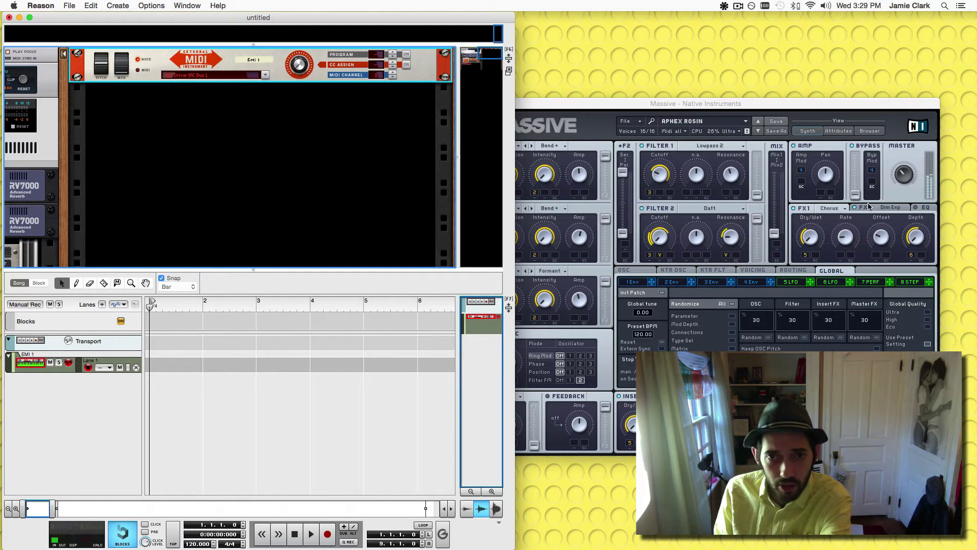
Create Audio Track 1 with stereo input from Soundflower Input 3 + Input 4.
right_click(132, 125)
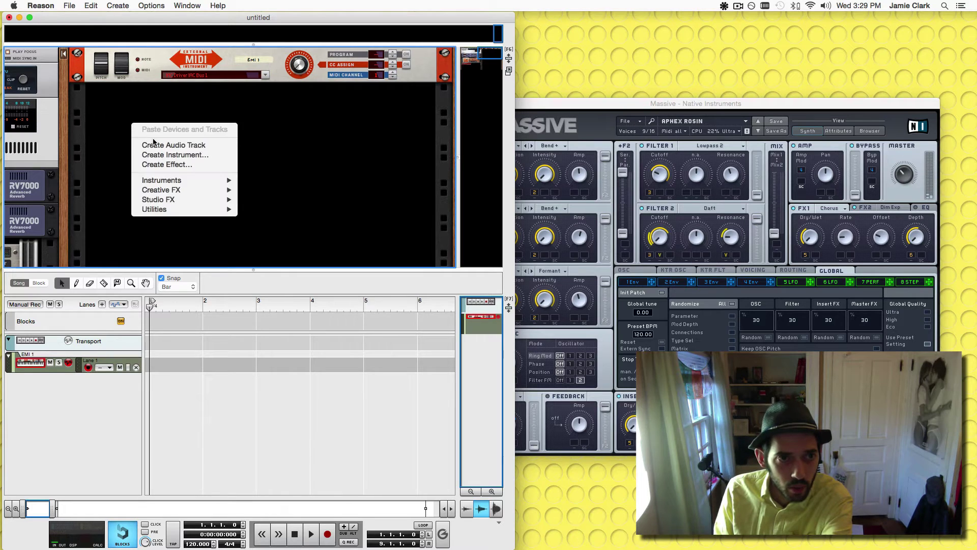
click(158, 147)
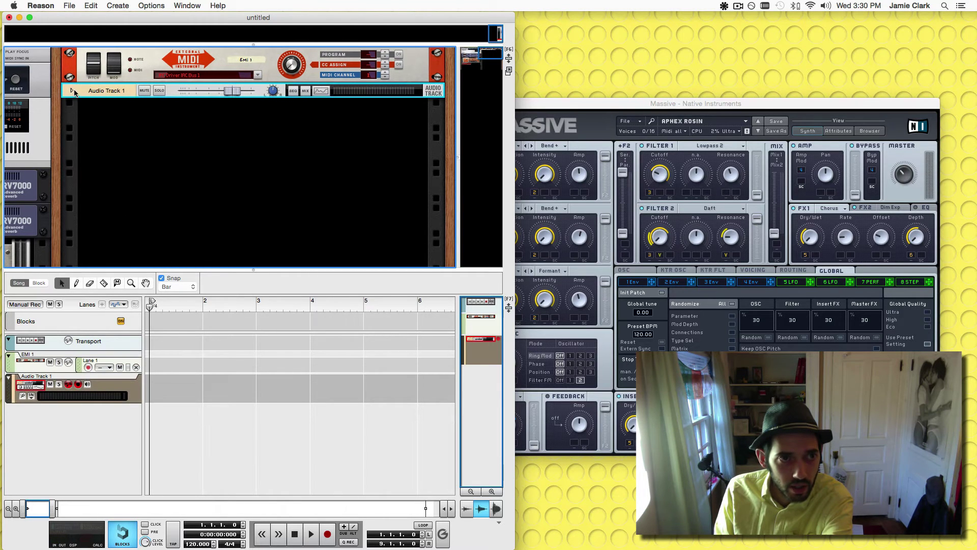
click(245, 104)
click(262, 89)
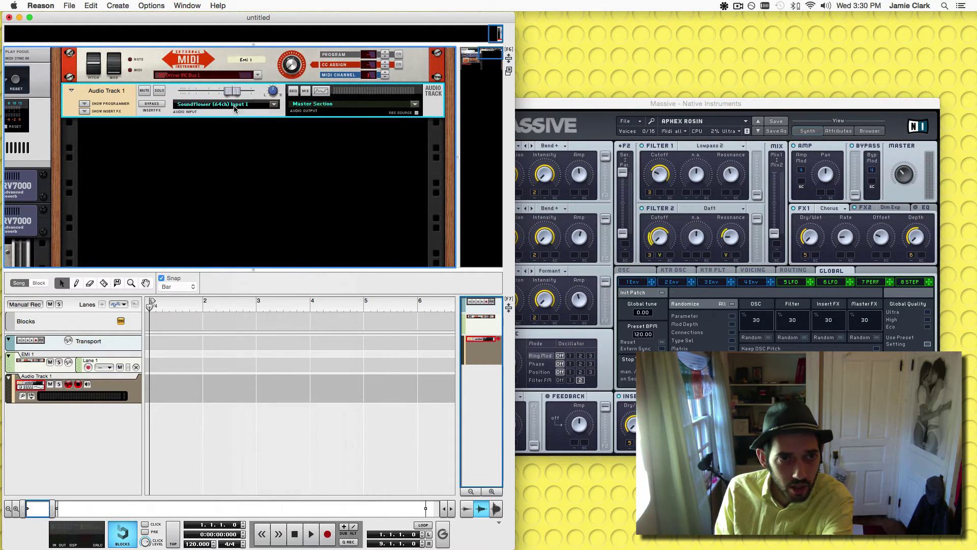
click(254, 105)
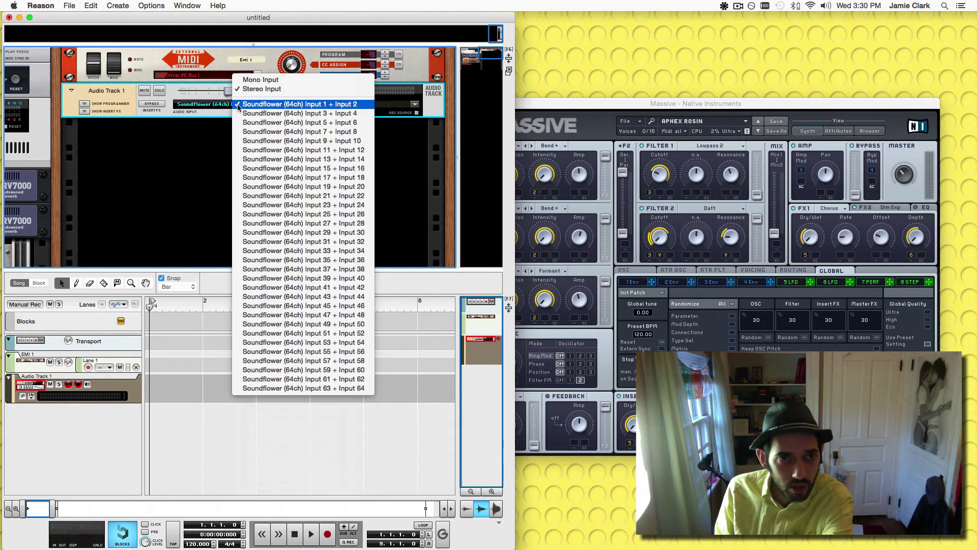
click(340, 114)
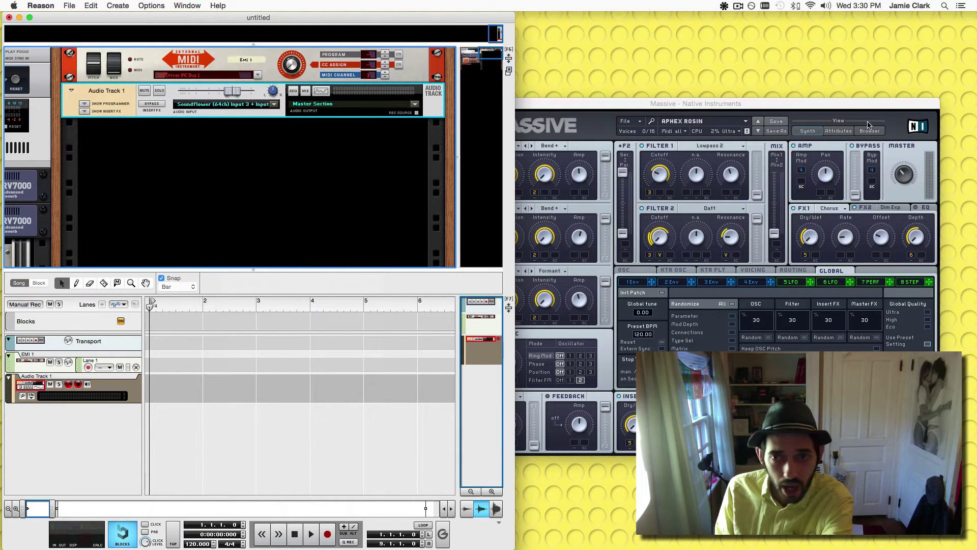
click(36, 365)
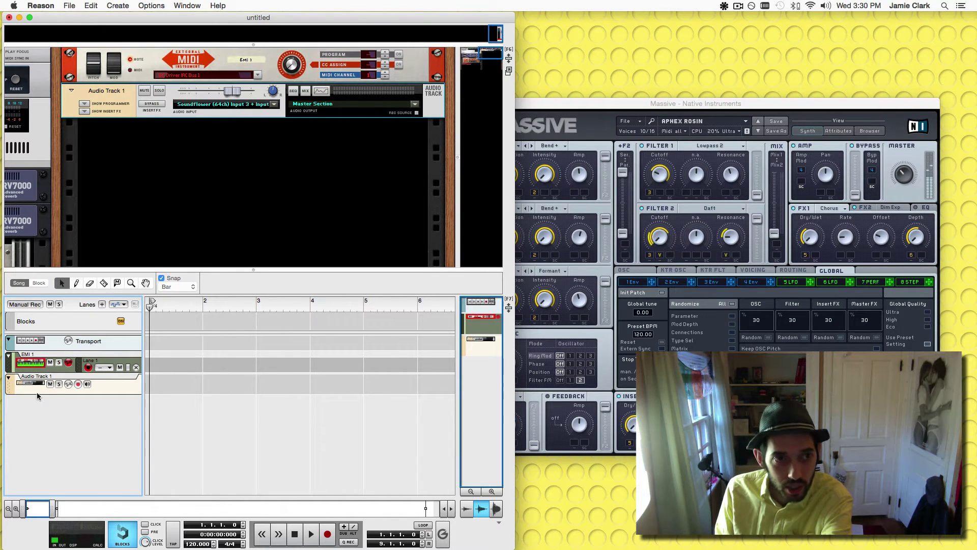
Turn on Audio Track 1's input monitoring so the Massive signal shows on its meter.
scroll(161, 204, left, 5)
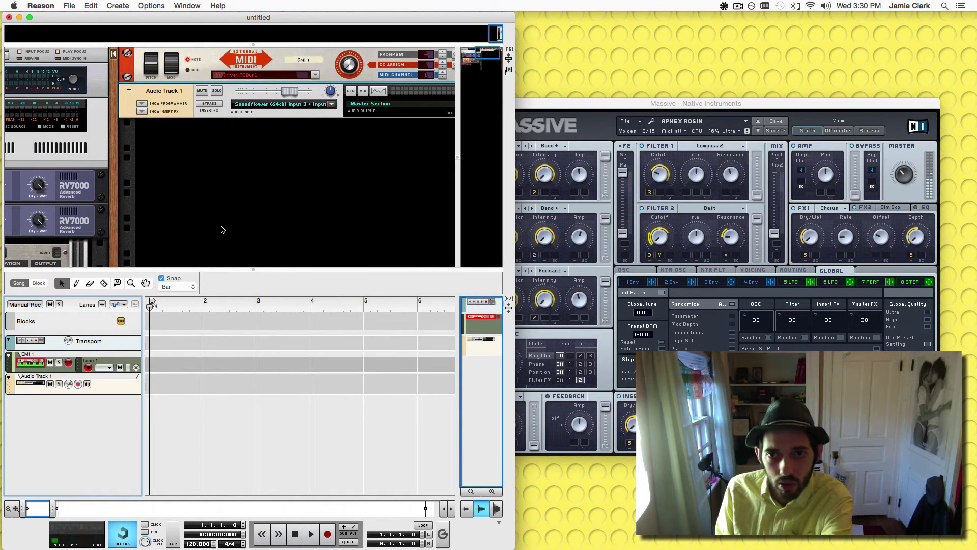
click(60, 390)
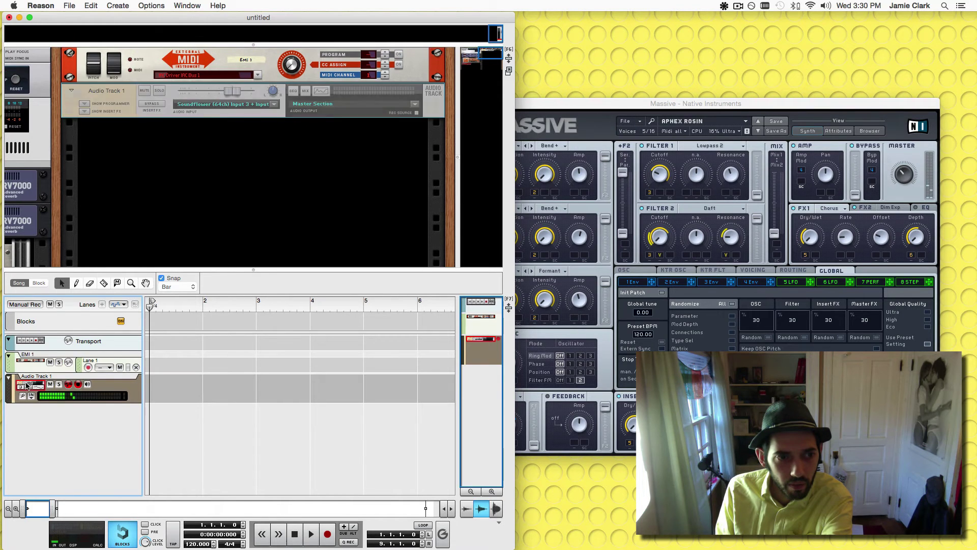
click(45, 362)
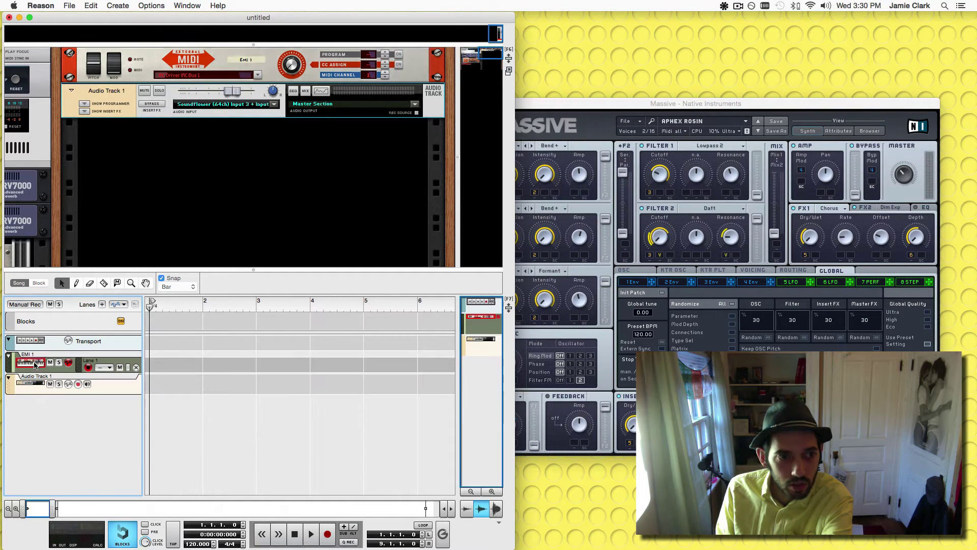
click(87, 383)
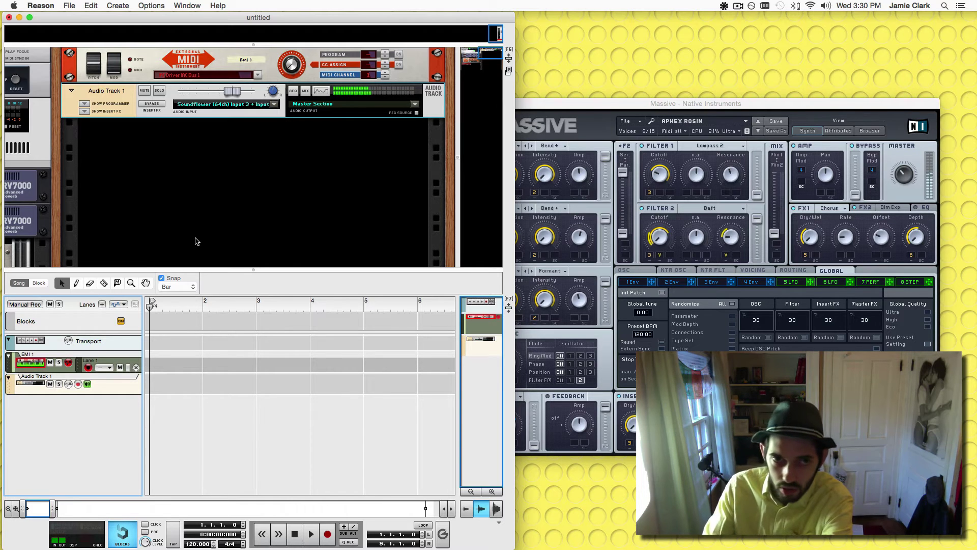
click(196, 240)
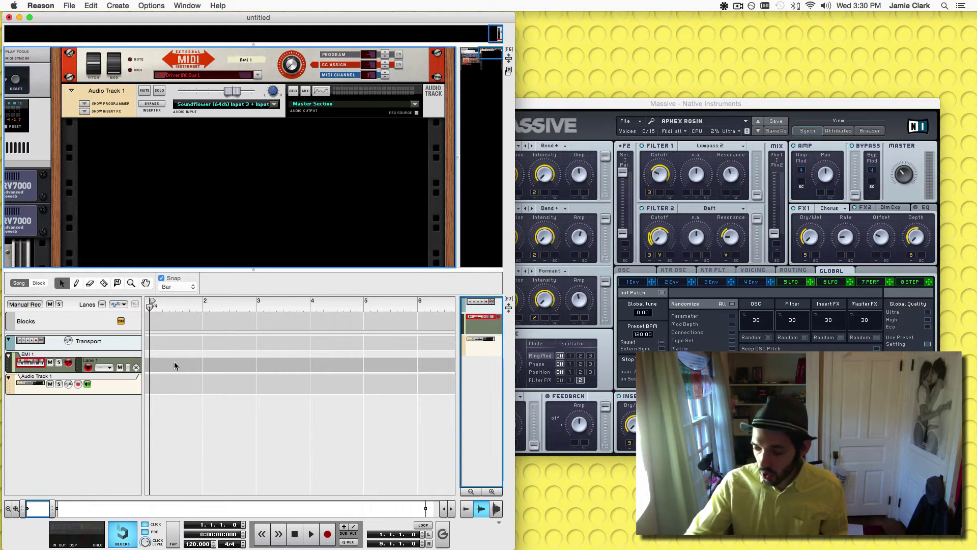
Record a MIDI part on EMI 1, trim the clip to bar 5, and loop-play it.
click(175, 365)
key(super+Return)
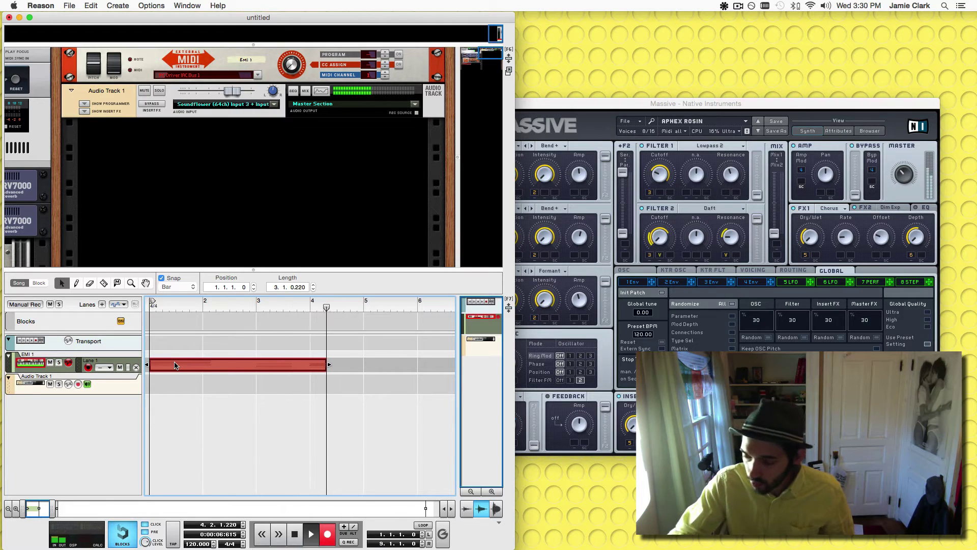
key(space)
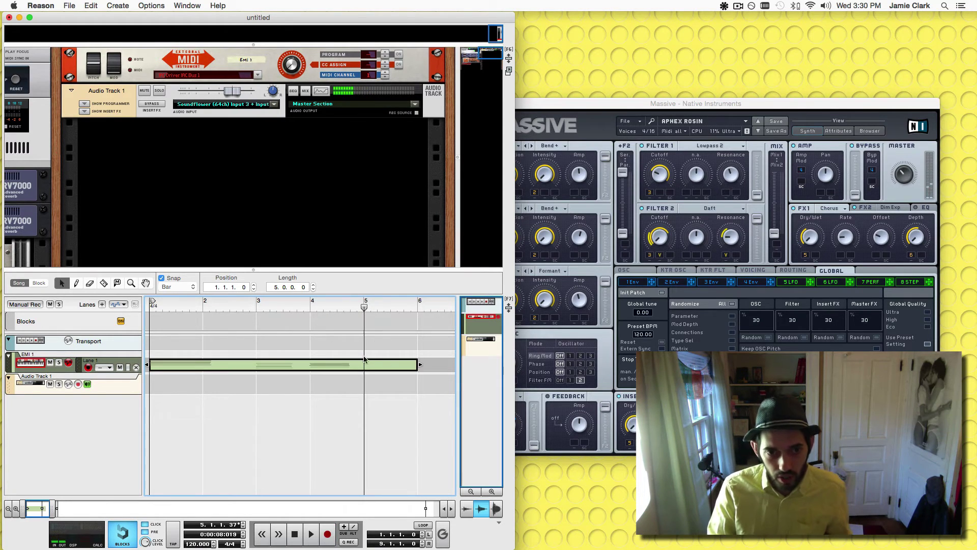
drag(377, 370, 379, 368)
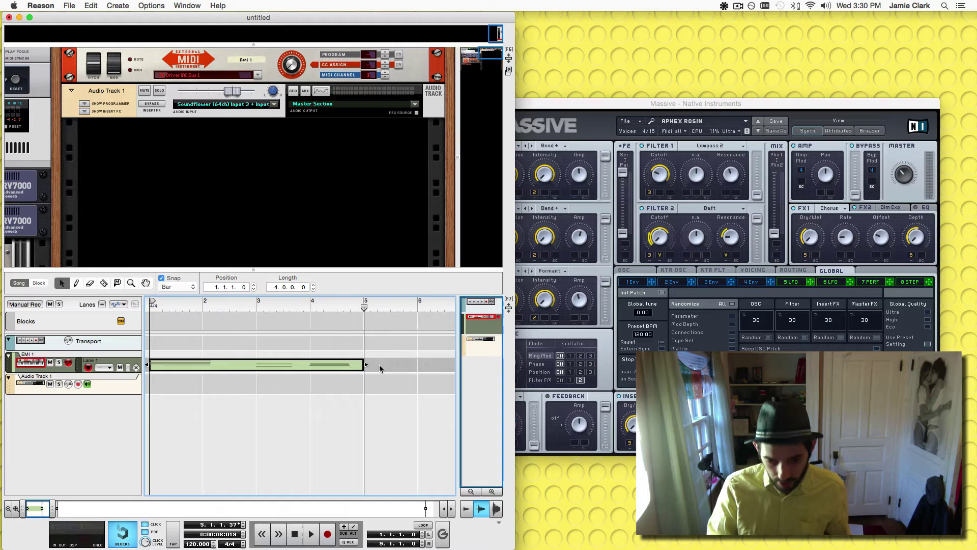
key(super+p)
click(195, 405)
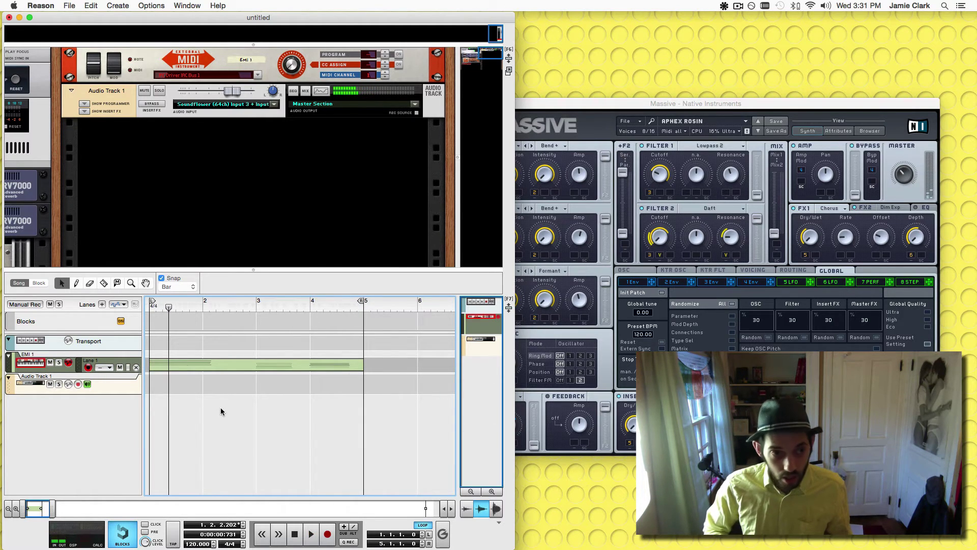
Arm Audio Track 1 and record the synth part's audio output onto it.
key(space)
click(87, 384)
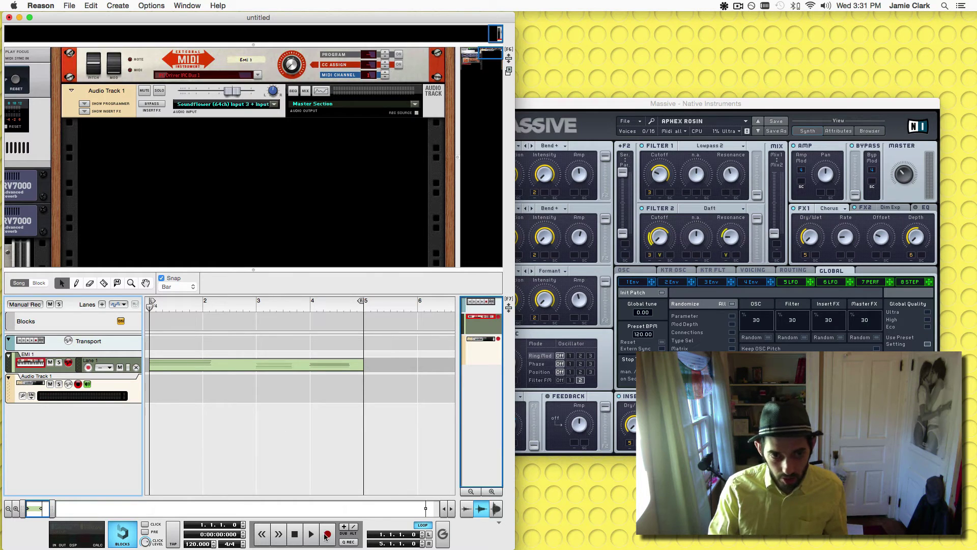
click(326, 534)
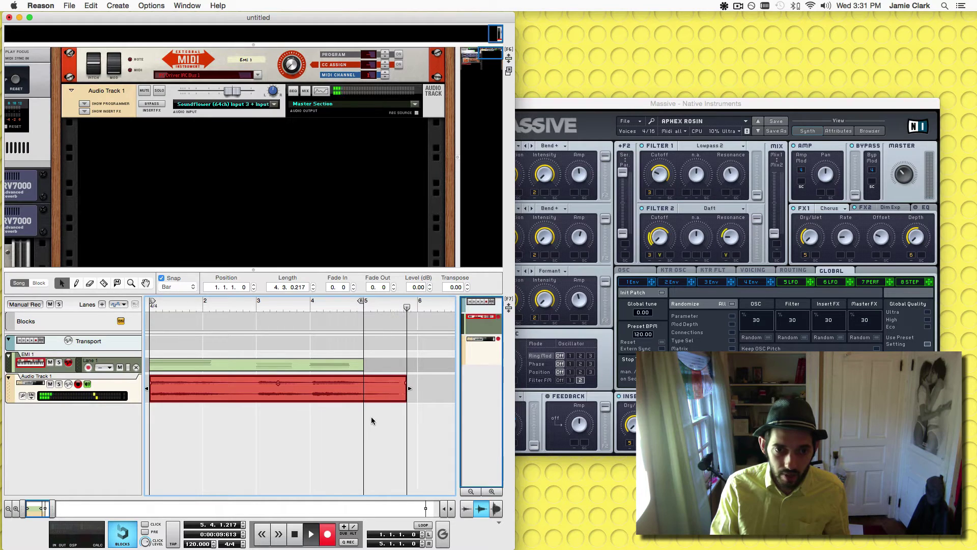
key(space)
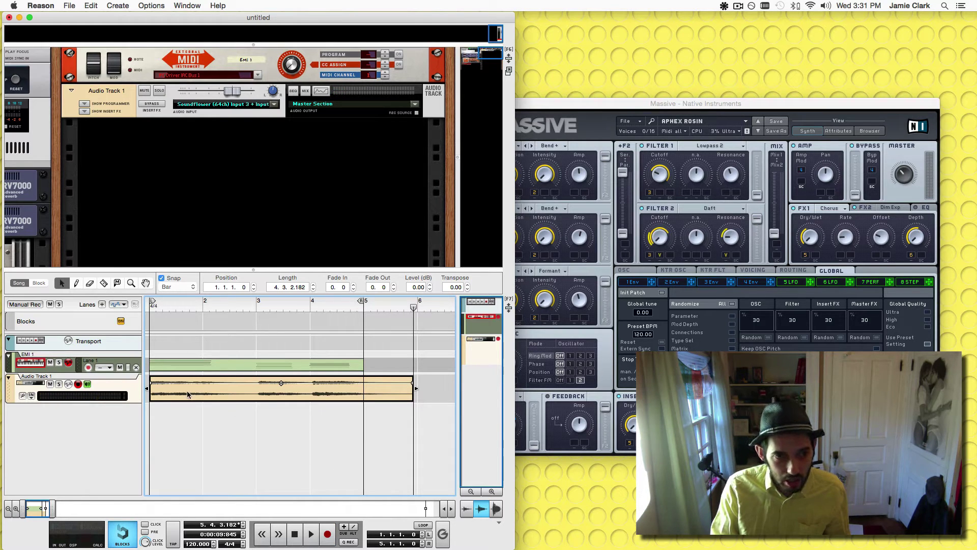
Zoom the sequencer in and make the track lanes taller.
scroll(150, 392, up, 6)
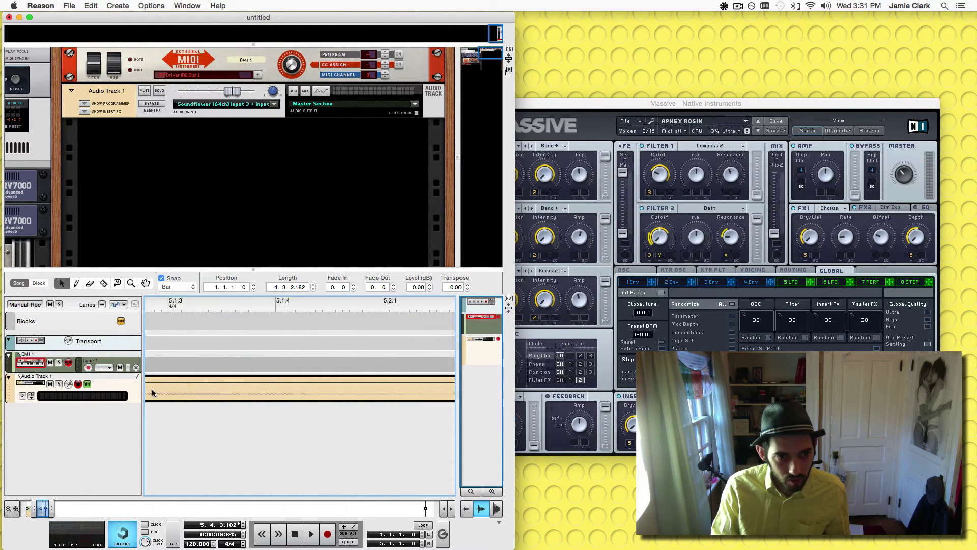
drag(38, 508, 10, 508)
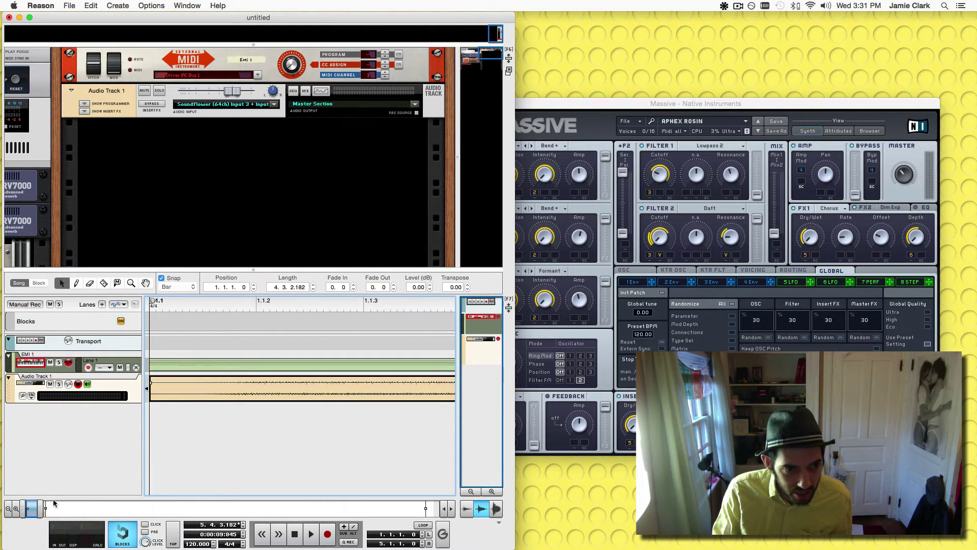
drag(41, 506, 37, 506)
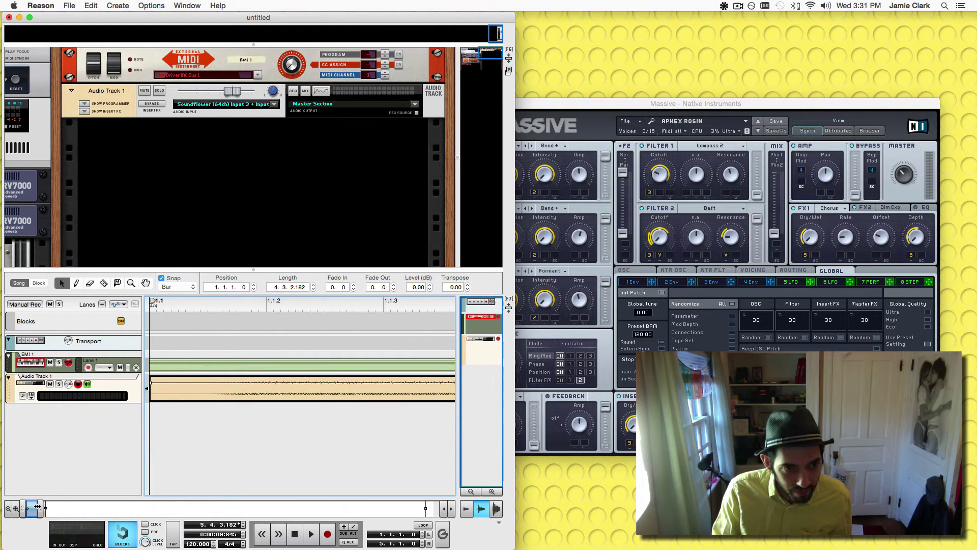
click(491, 493)
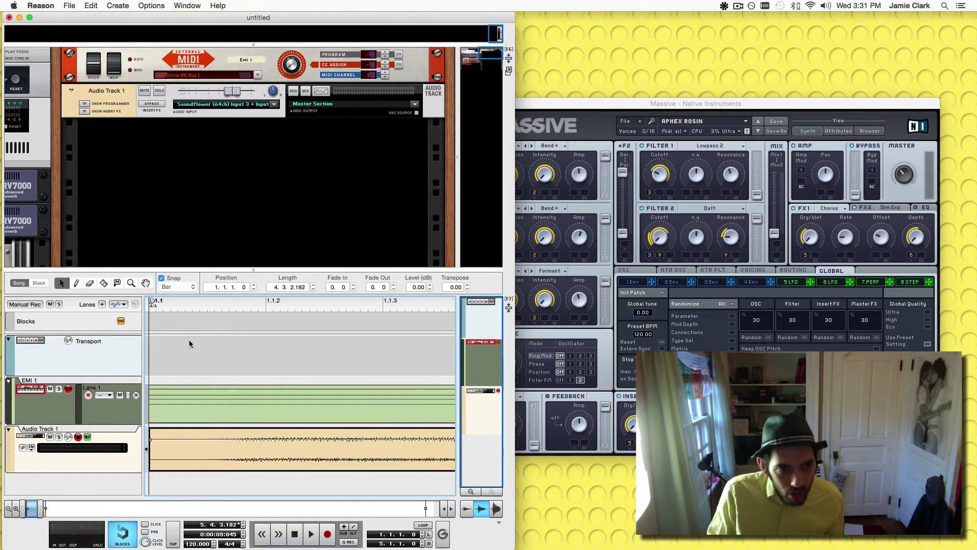
With Snap off, trim the audio clip's leading silence and move it to bar 1.
click(93, 440)
click(188, 448)
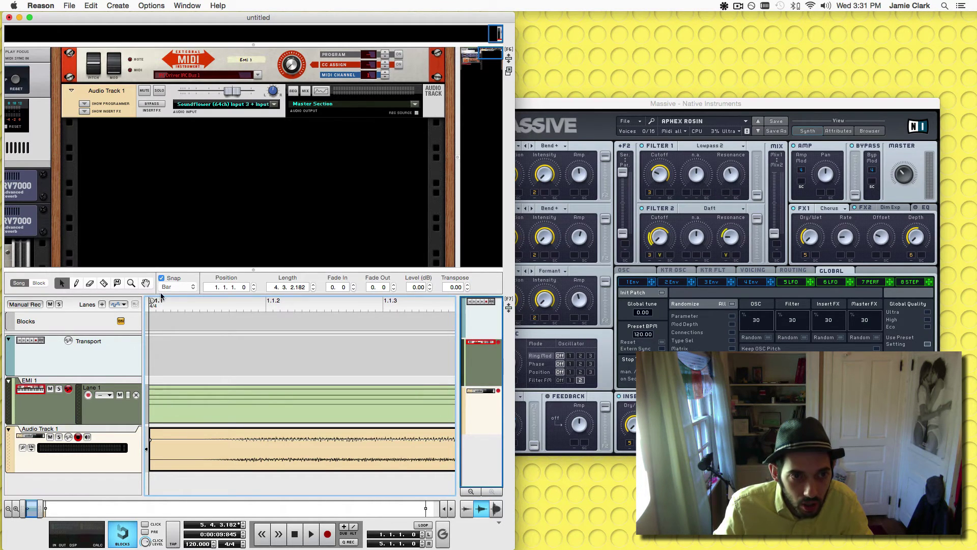
click(162, 278)
drag(149, 453, 222, 450)
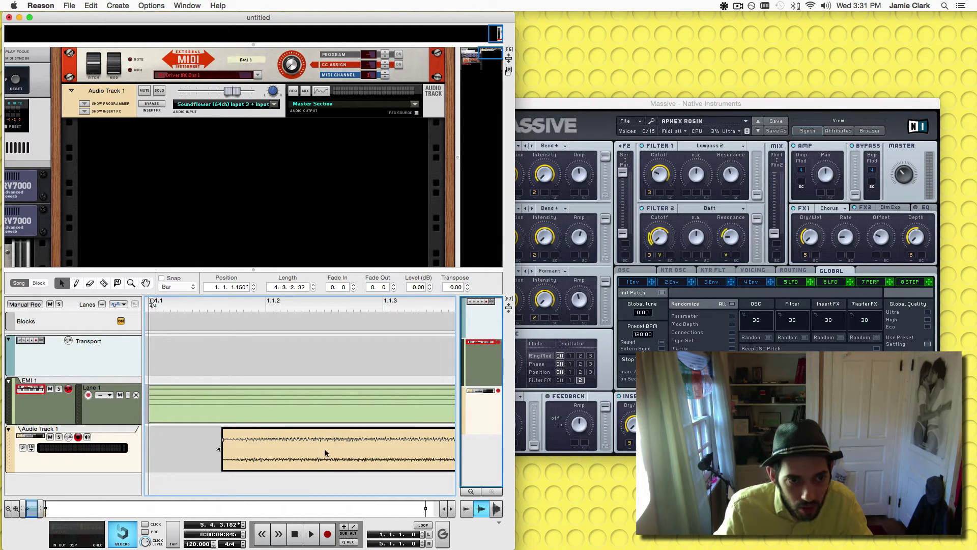
drag(325, 453, 234, 457)
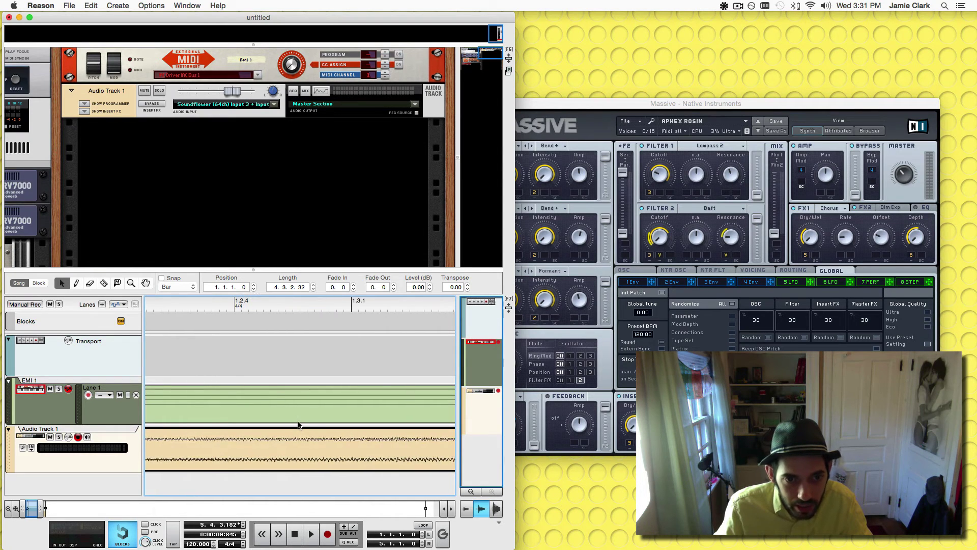
With Snap back on, trim the audio clip's end to bar 5.
drag(37, 509, 126, 507)
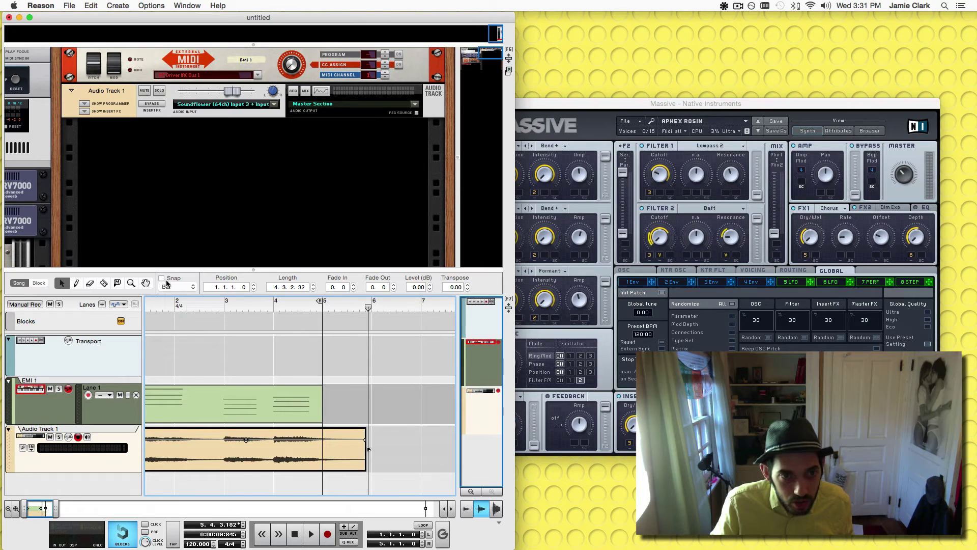
click(366, 411)
click(369, 452)
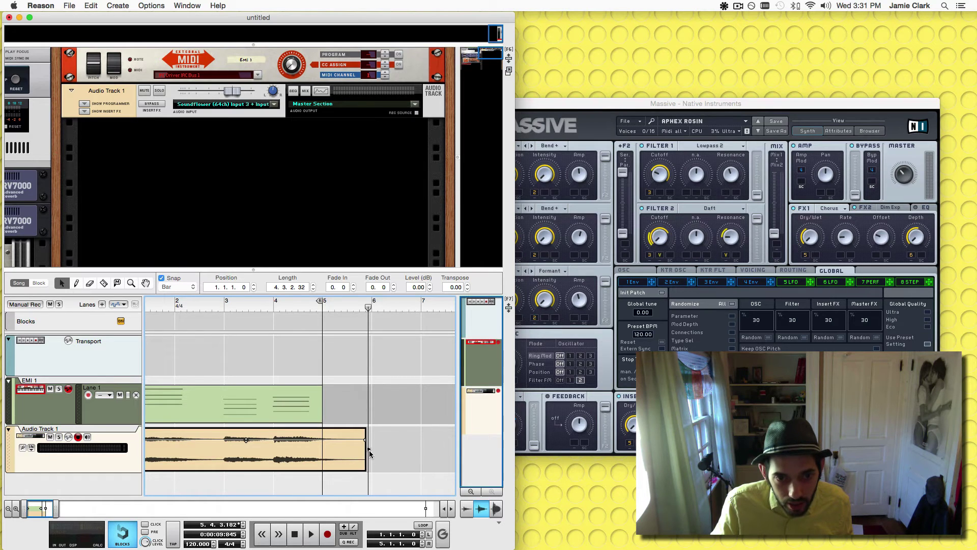
drag(368, 450, 322, 450)
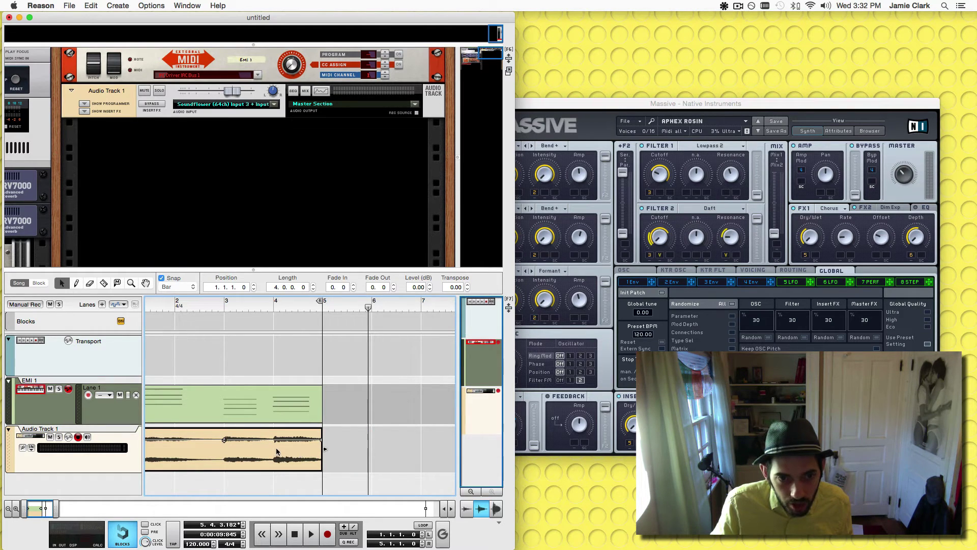
scroll(206, 373, left, 2)
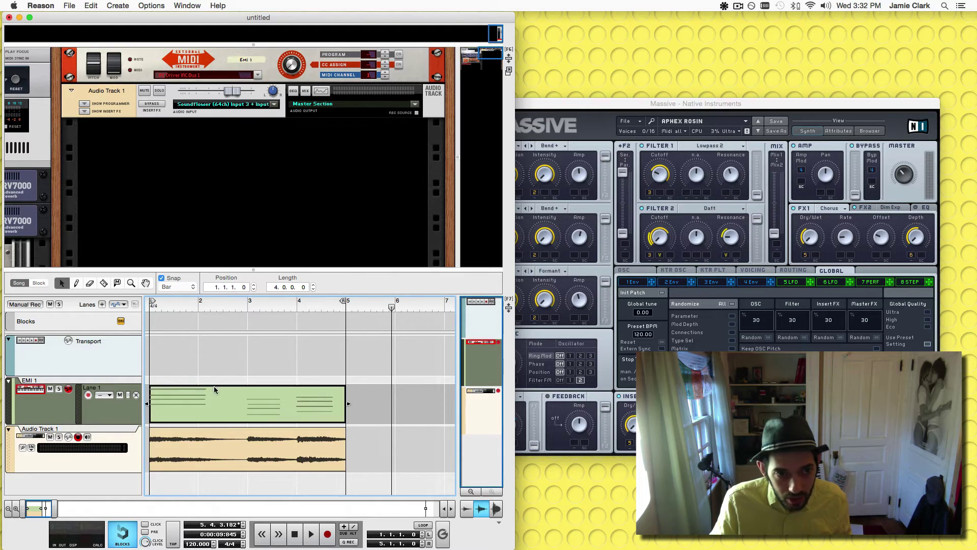
Delete the MIDI clip from the EMI 1 lane and return to the start.
click(214, 392)
key(Delete)
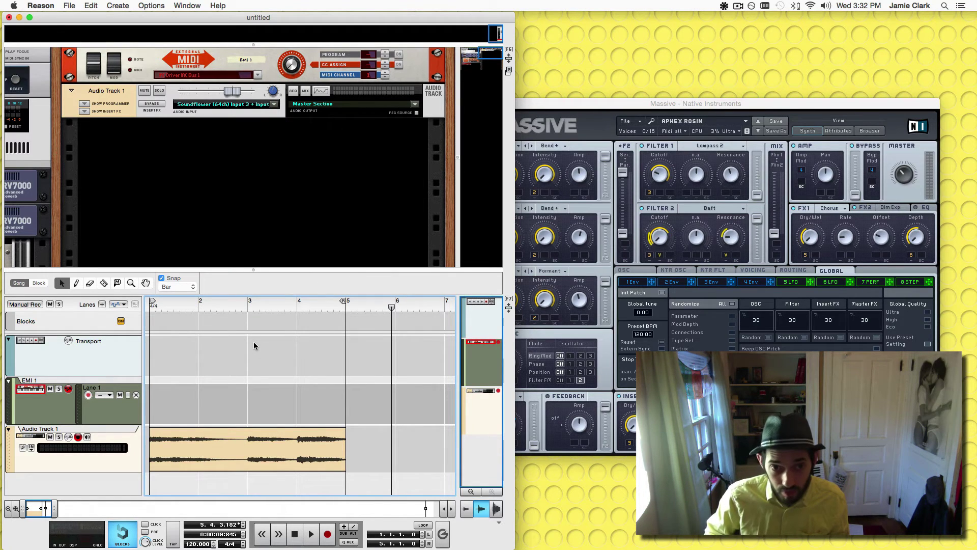
key(space)
Close Massive, maximise the Reason window, and audition the recorded audio clip.
click(605, 109)
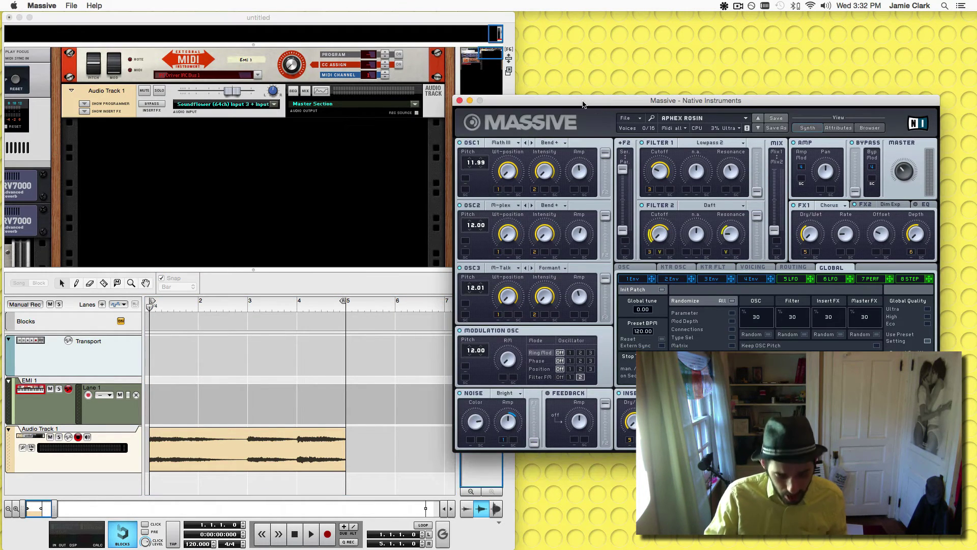
key(super+h)
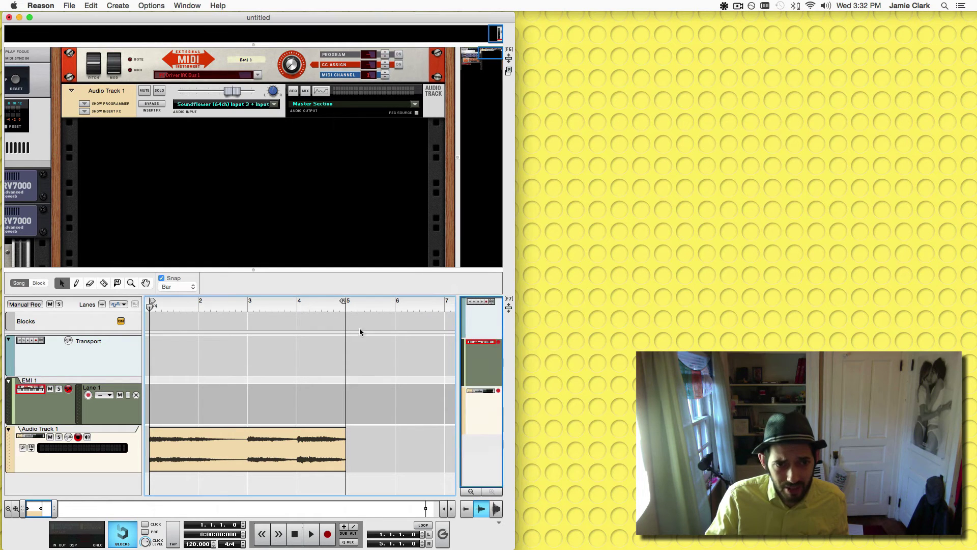
click(30, 18)
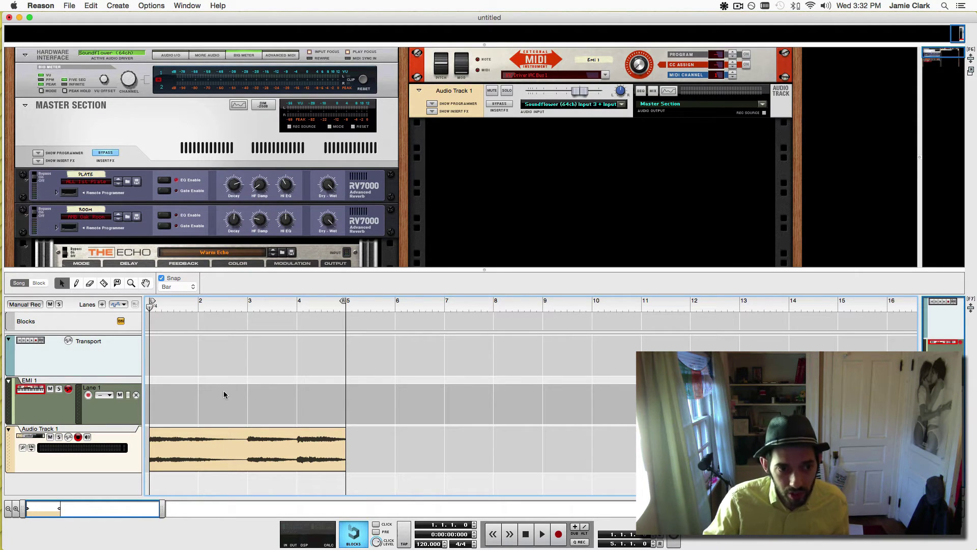
key(space)
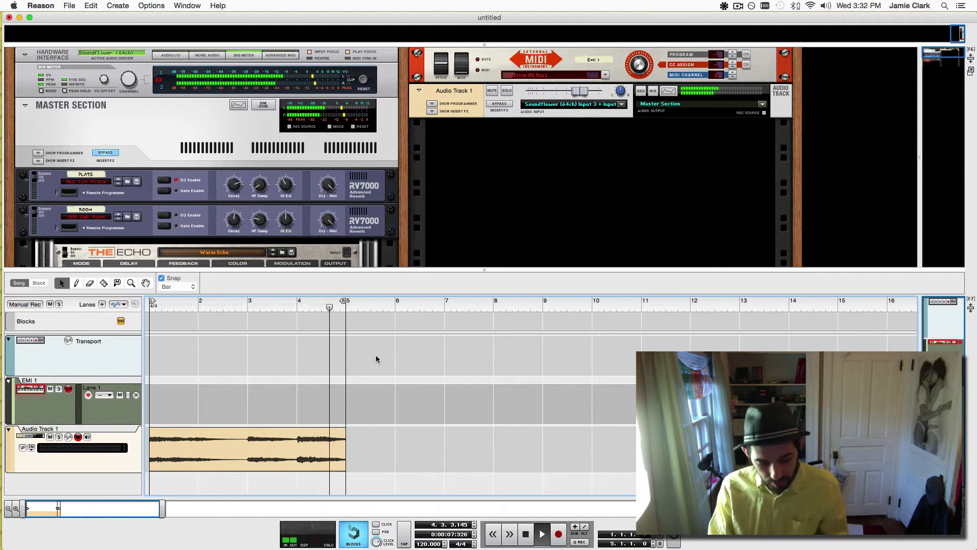
key(space)
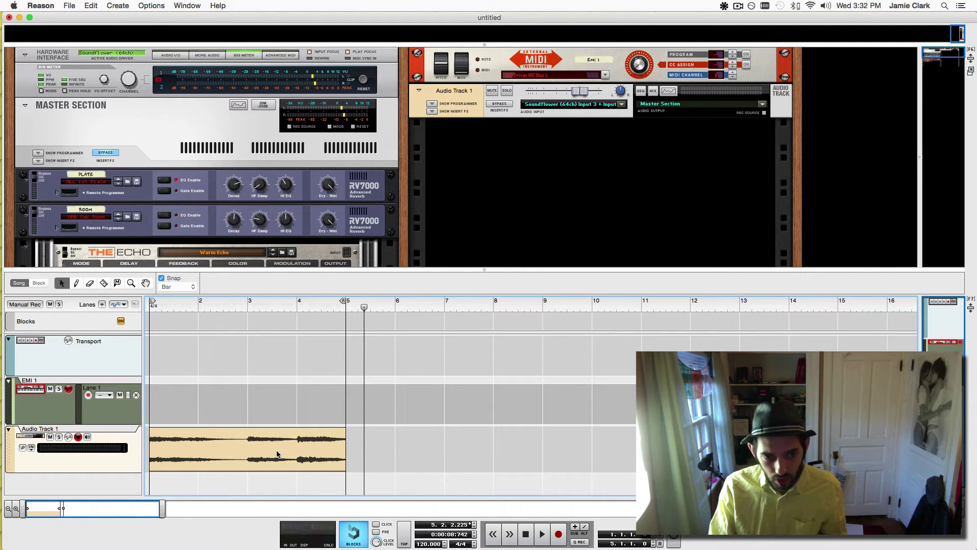
click(278, 454)
Add Alligator, Pulveriser and The Echo as insert effects on Audio Track 1.
click(432, 111)
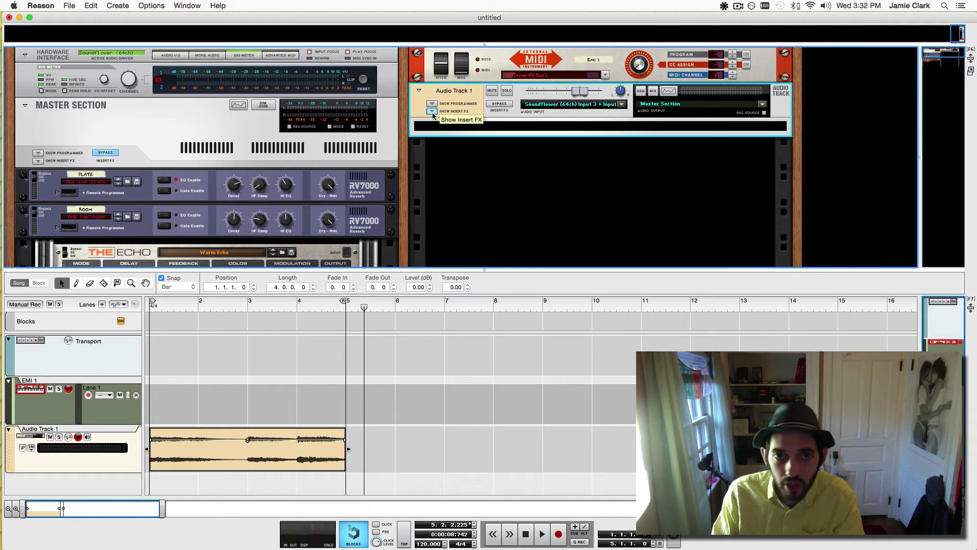
right_click(443, 128)
mouse_move(488, 239)
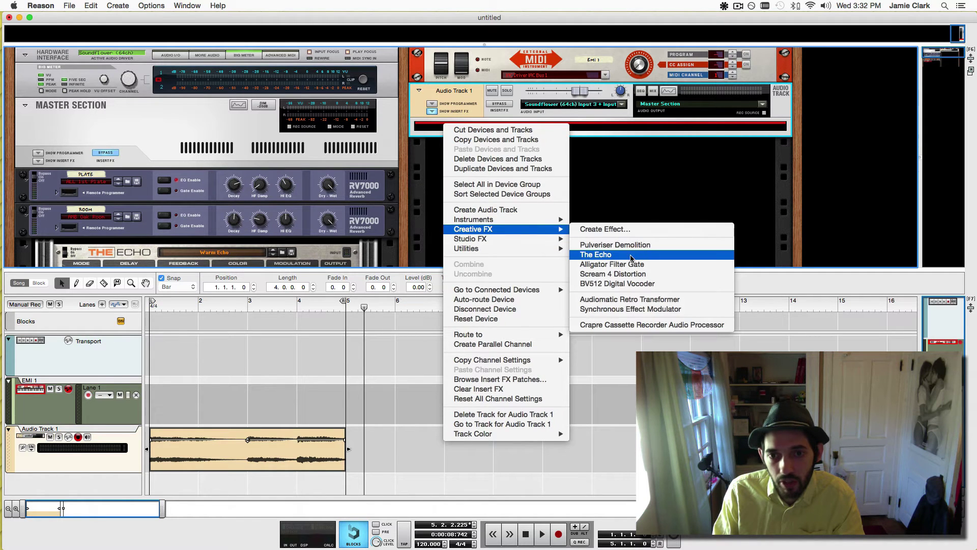
click(644, 263)
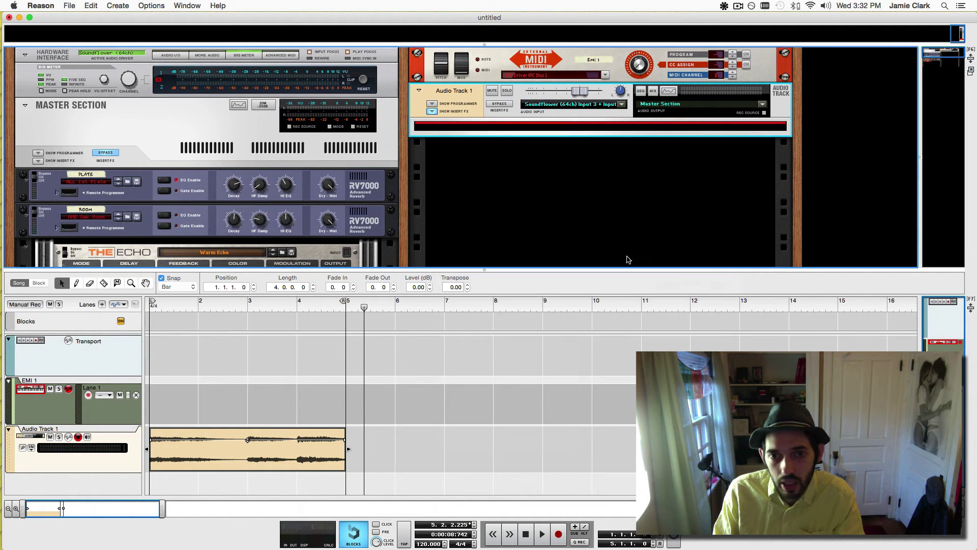
right_click(482, 261)
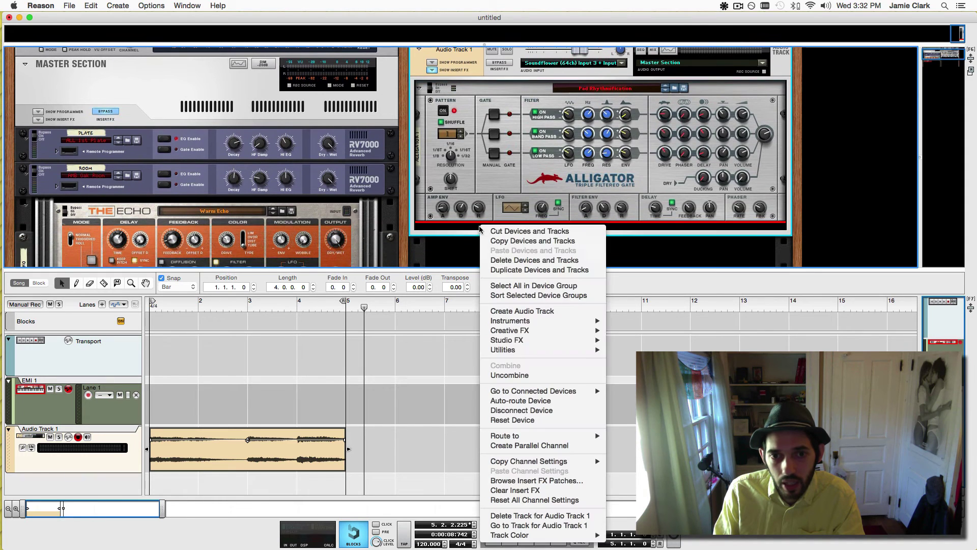
mouse_move(547, 333)
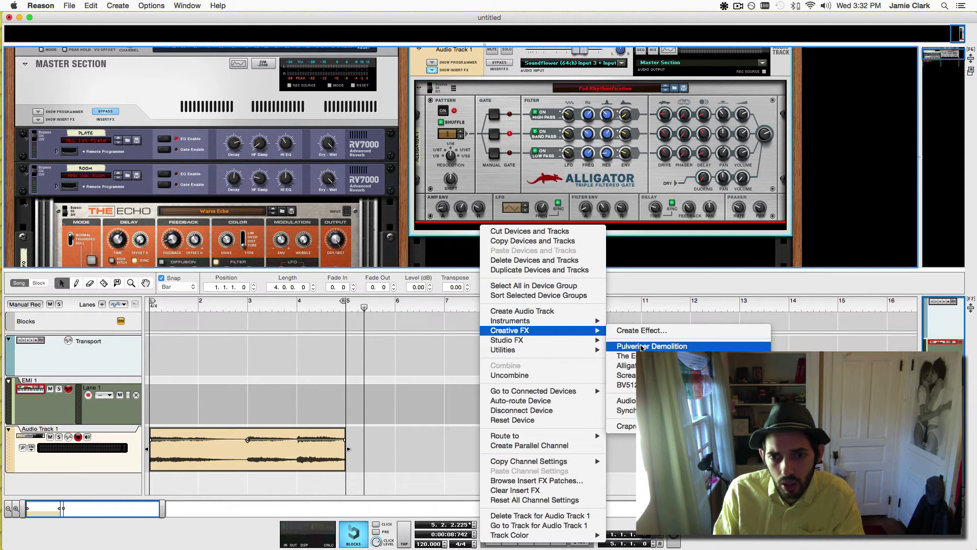
click(503, 241)
right_click(487, 208)
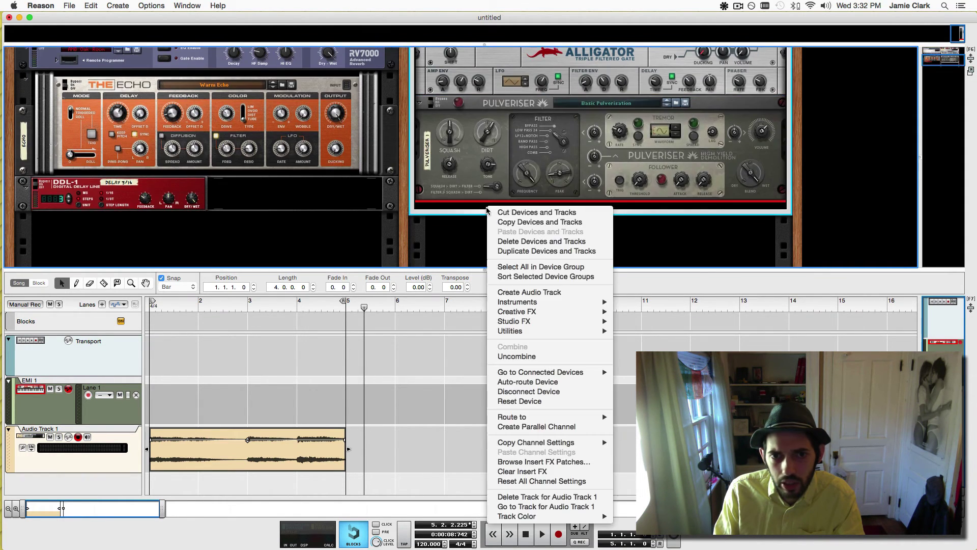
mouse_move(616, 315)
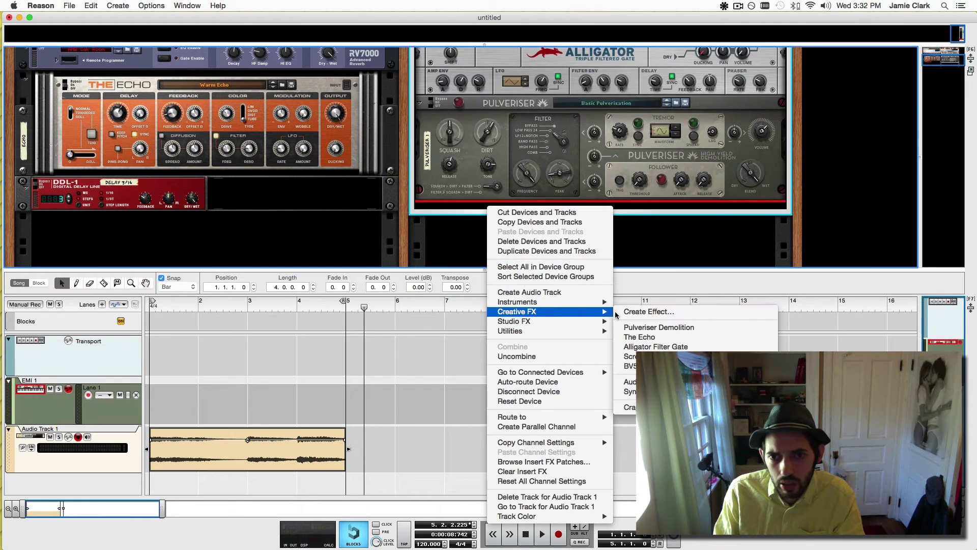
click(662, 338)
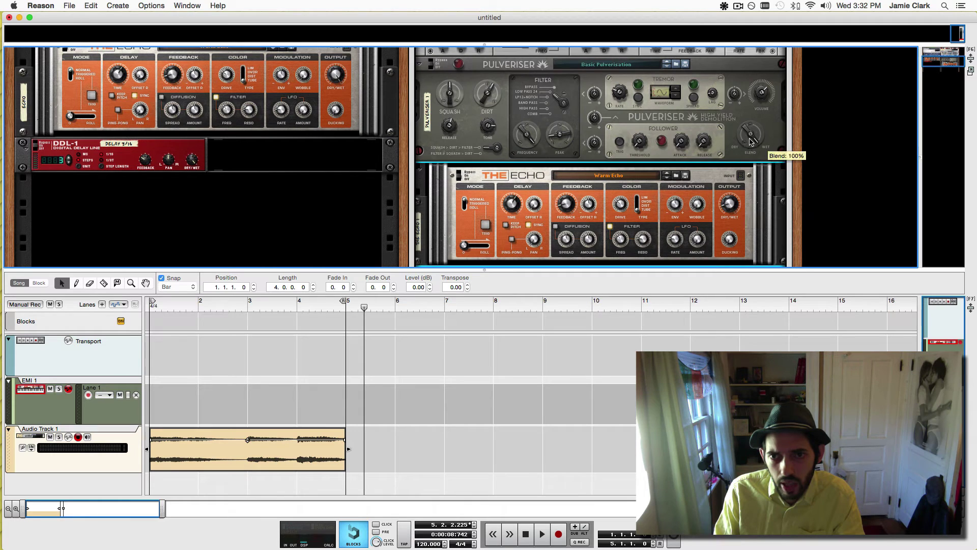
Raise Pulveriser's Blend, adjust Dirt and Squash, and load Alligator's Pad Rhythmification patch.
drag(750, 159, 751, 155)
drag(487, 97, 449, 92)
scroll(606, 122, up, 5)
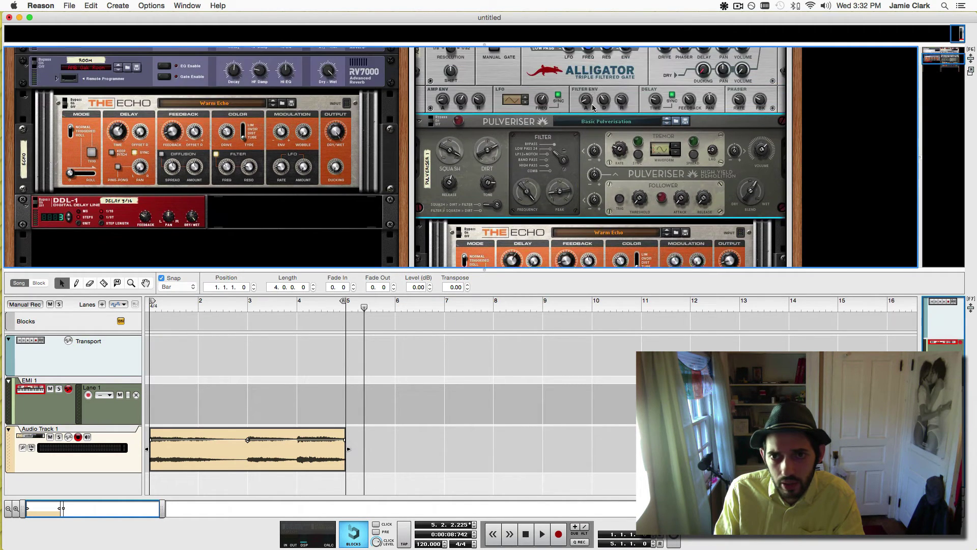
scroll(639, 162, up, 3)
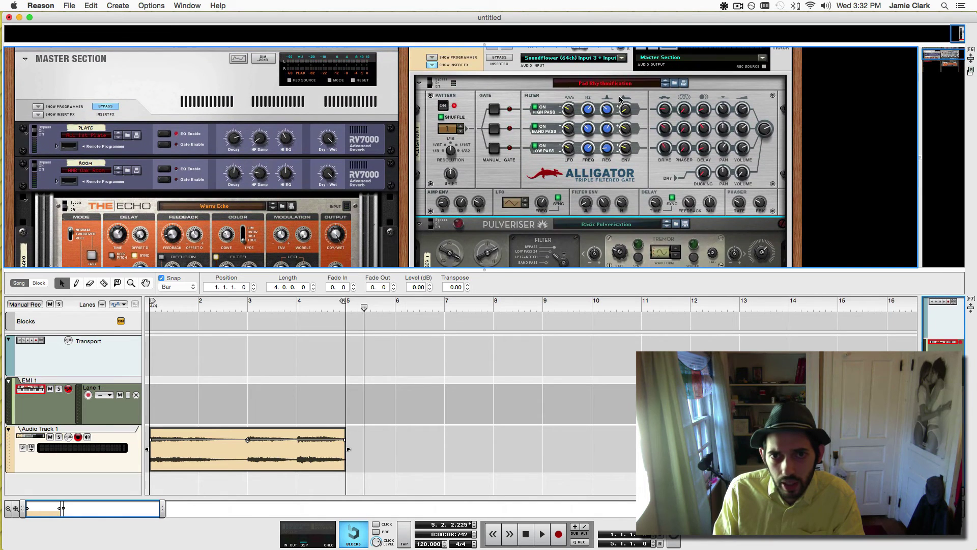
click(617, 86)
click(624, 84)
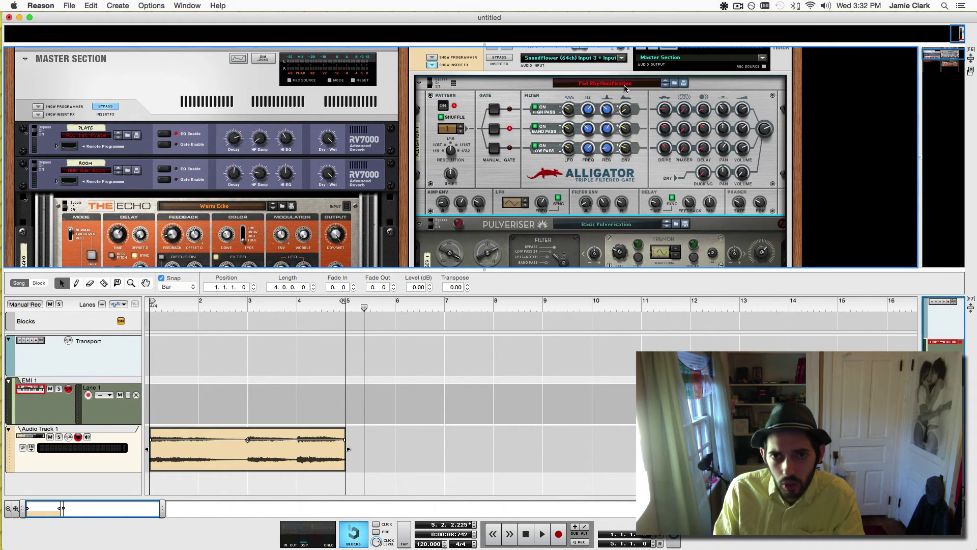
Play the track from the start and turn up Pulveriser's Peak.
key(Return)
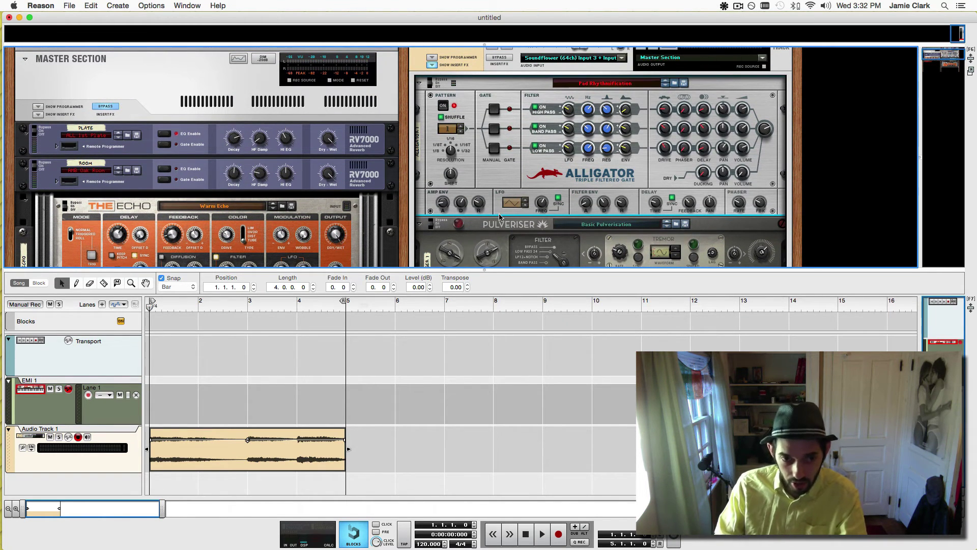
key(space)
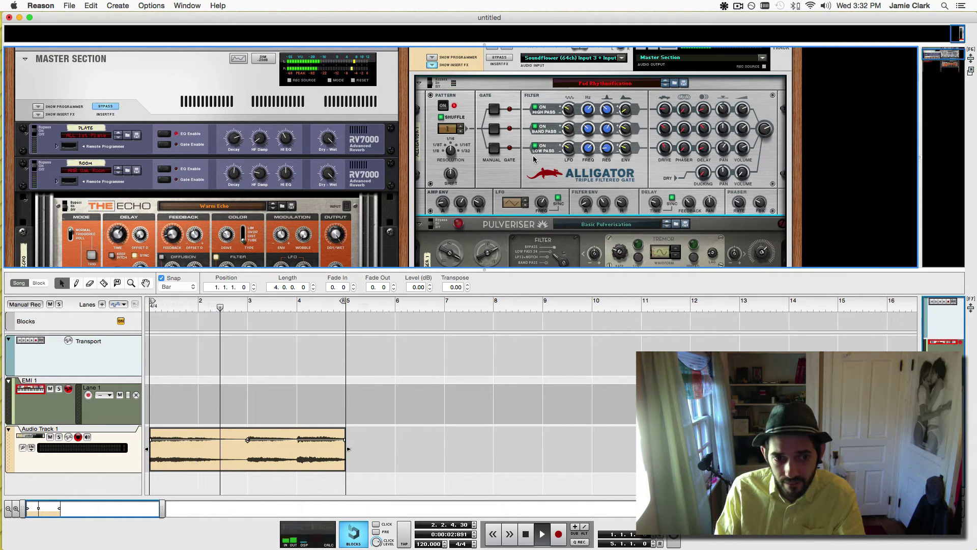
scroll(801, 169, down, 5)
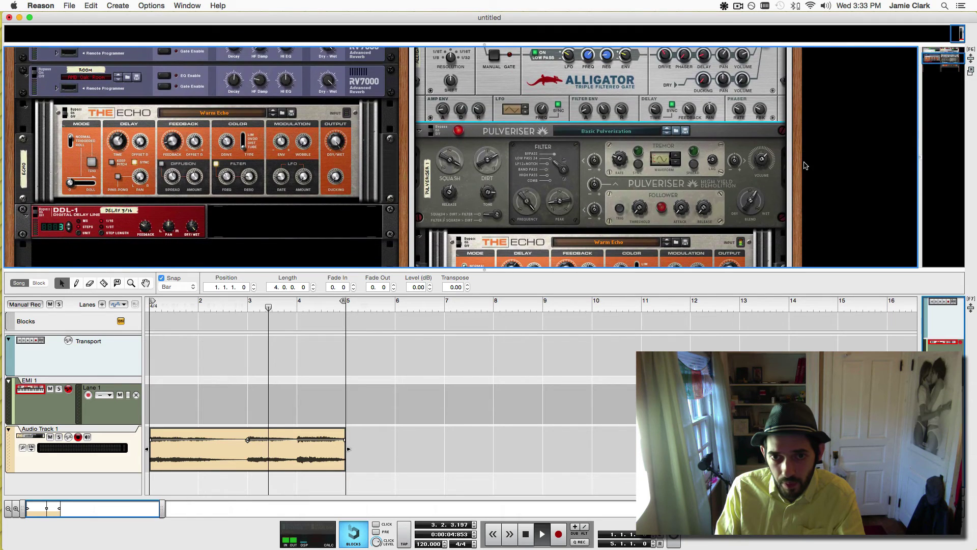
scroll(845, 152, down, 2)
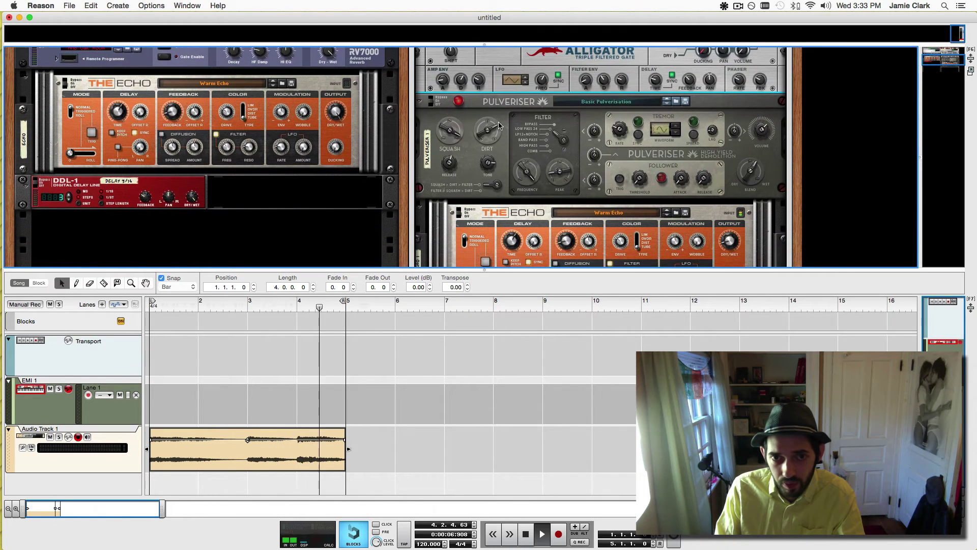
drag(558, 174, 558, 162)
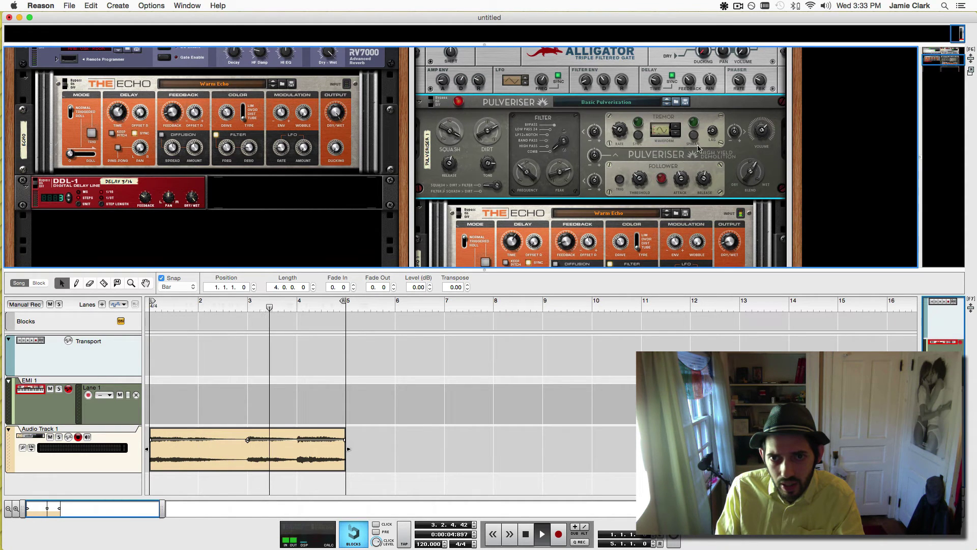
Shorten The Echo's delay time to 615 ms, enable Diffusion, then stop playback.
scroll(610, 213, down, 3)
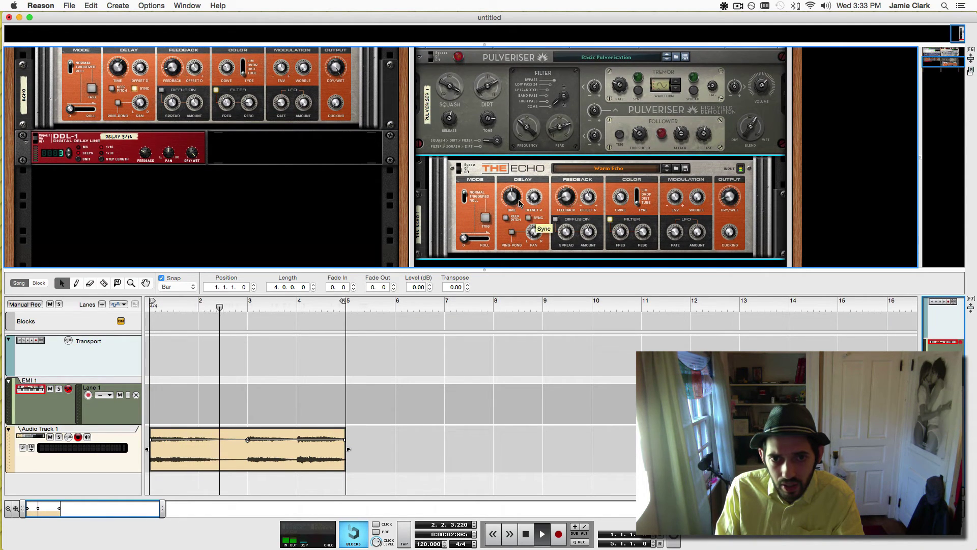
drag(518, 192, 515, 201)
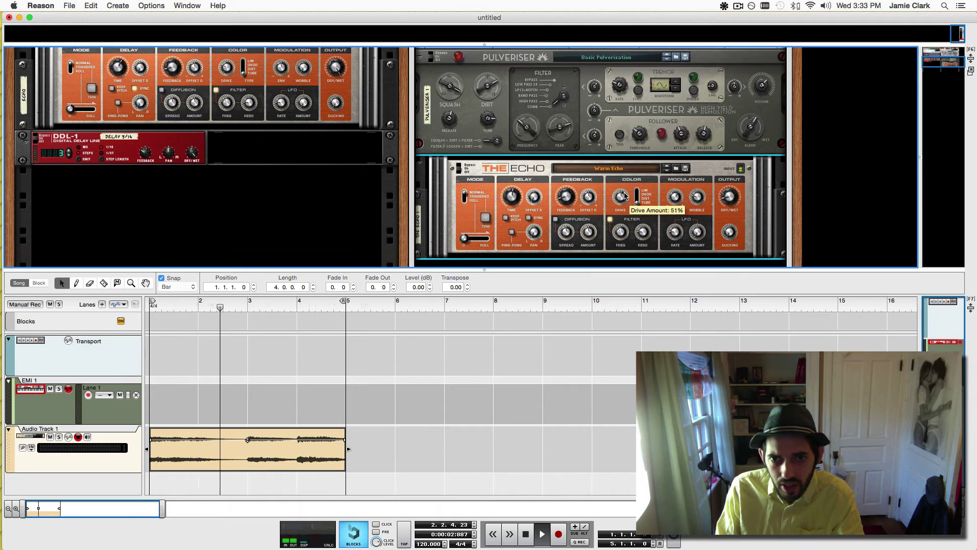
click(556, 219)
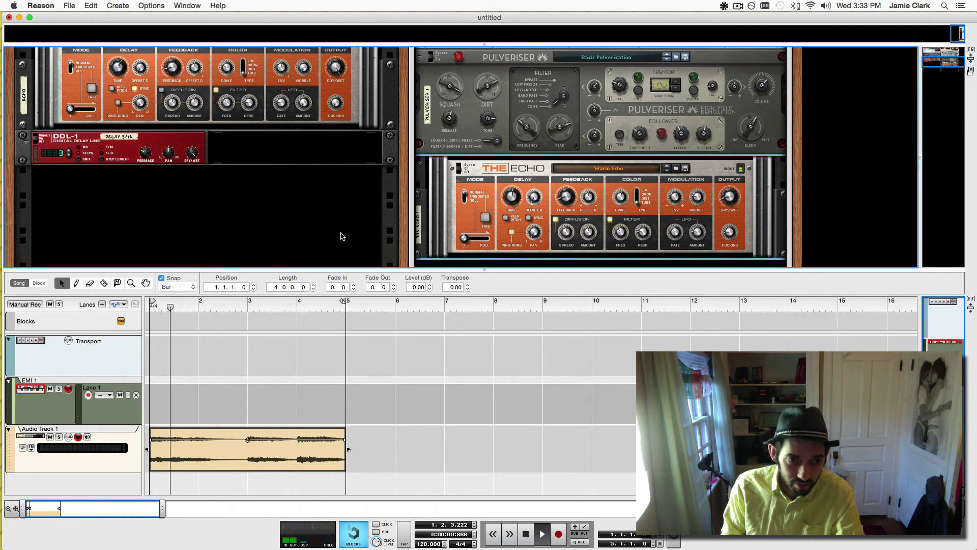
key(space)
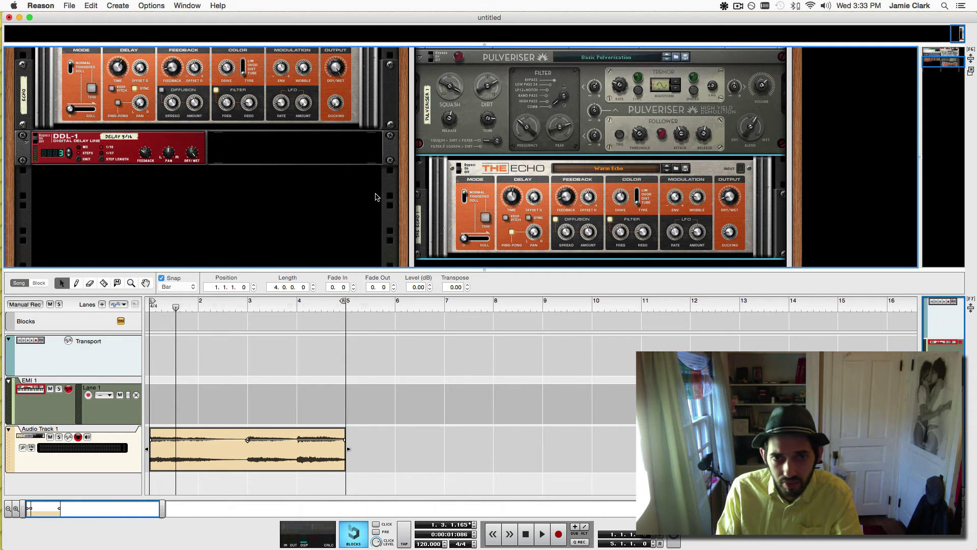
scroll(375, 197, down, 5)
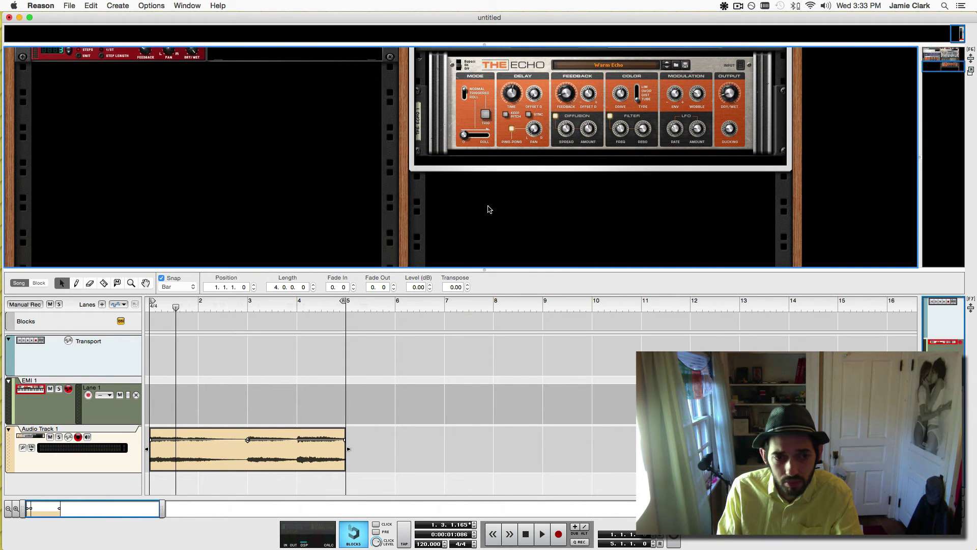
Collapse Audio Track 1's insert effects, clear the rack selection, and rewind to bar 1.
scroll(445, 158, up, 10)
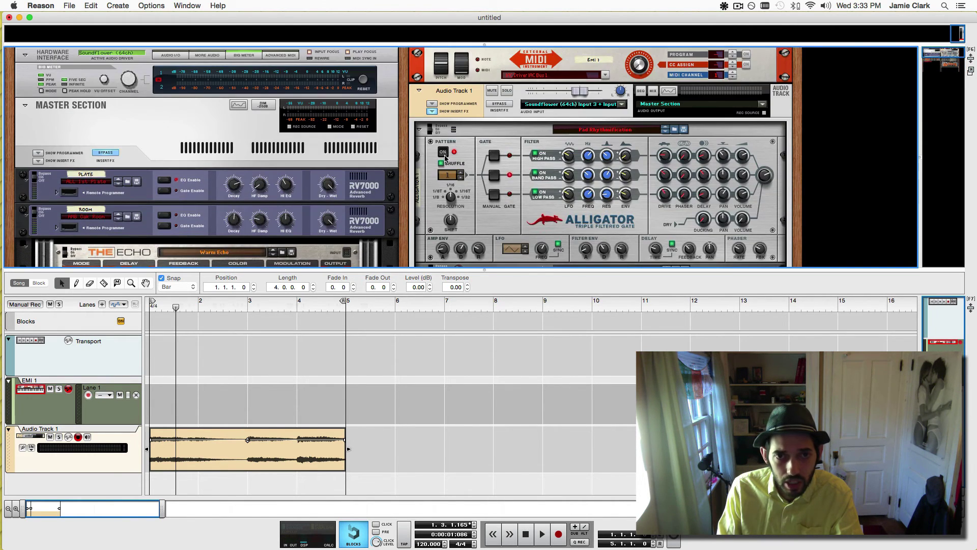
click(434, 111)
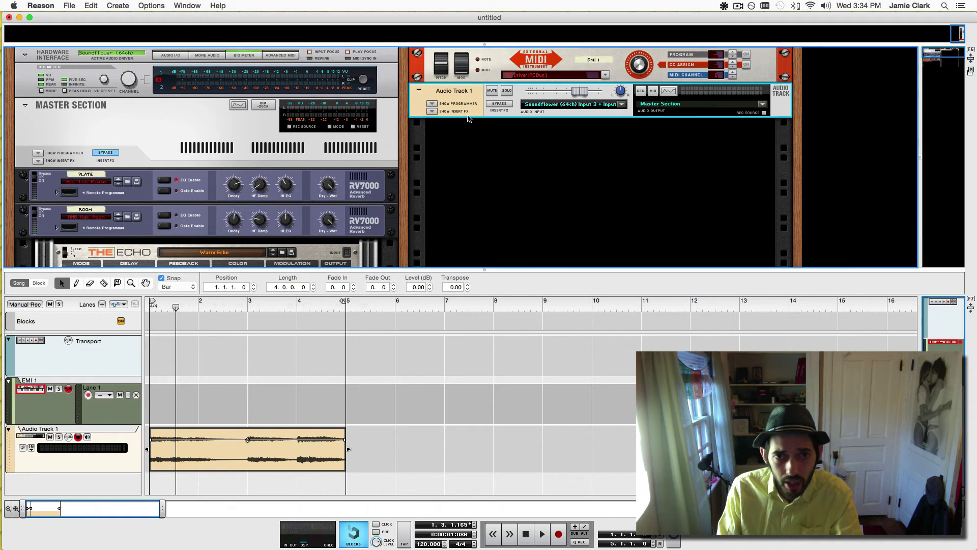
click(501, 179)
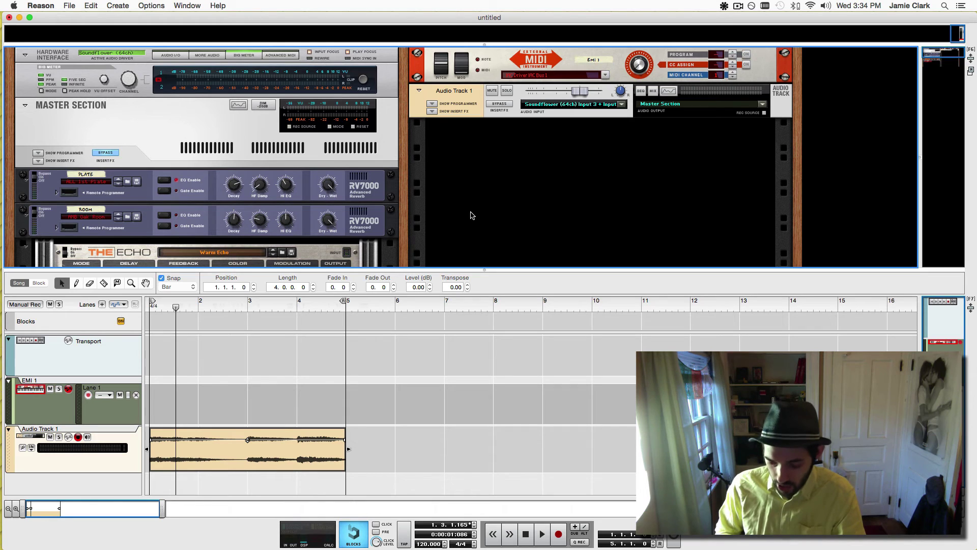
key(Home)
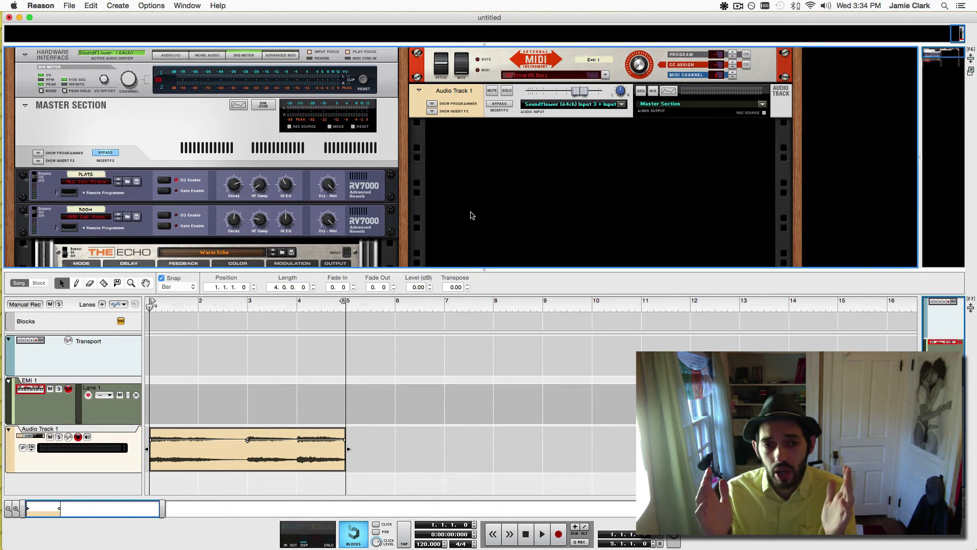